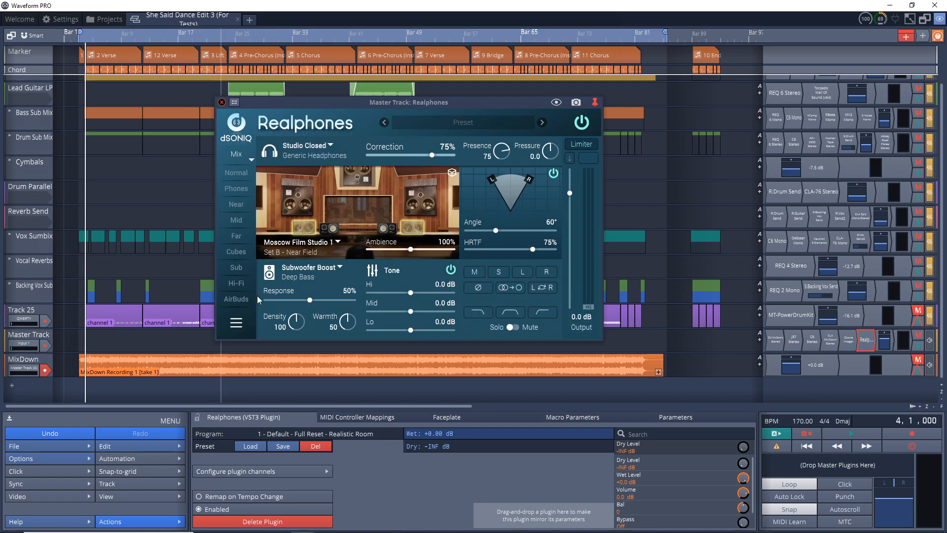
Switch the Realphones plugin to its simplified interface and load the preset Mixing Basic - Full Correction - Standard Width
click(236, 323)
click(254, 308)
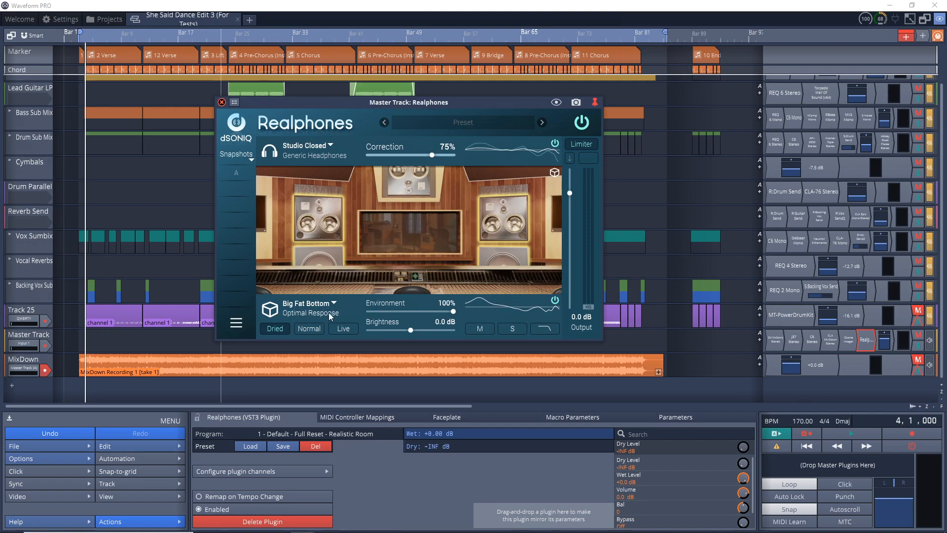
click(463, 122)
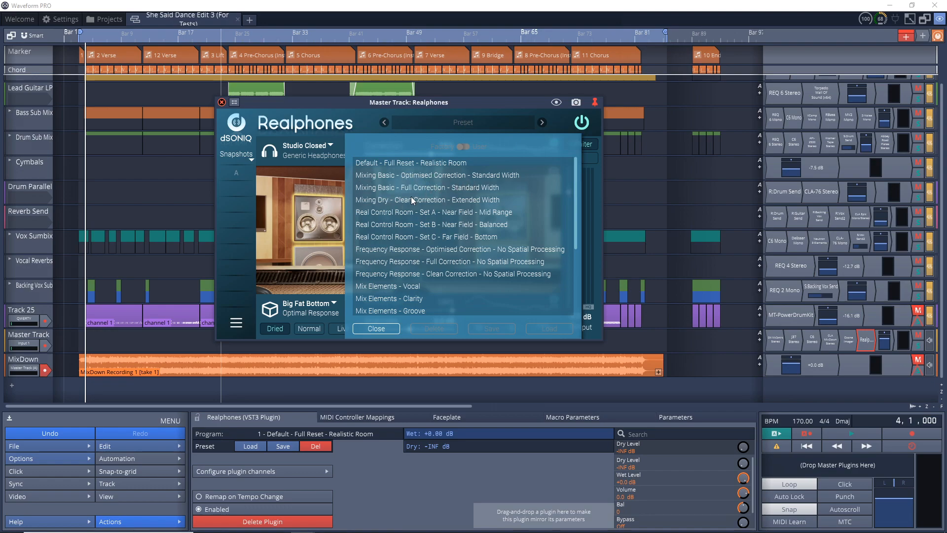
click(397, 186)
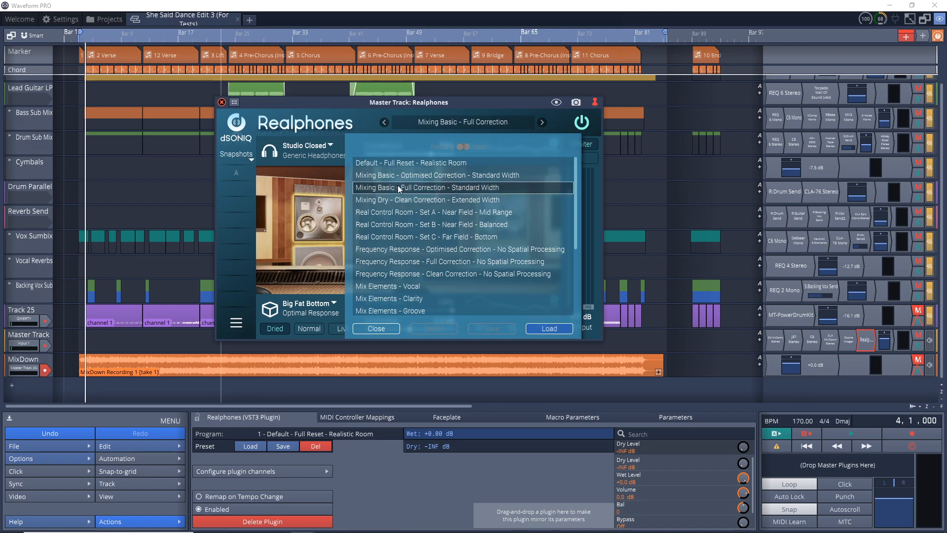
click(549, 329)
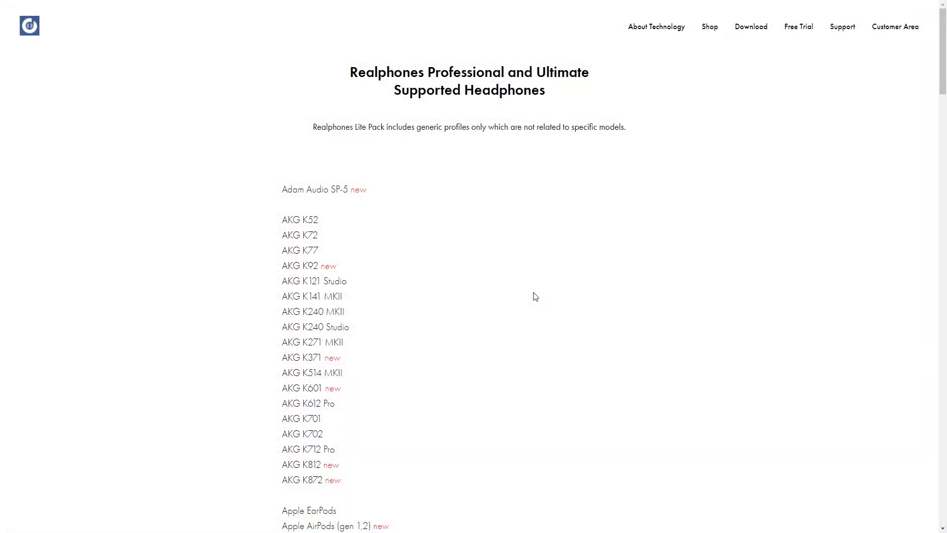
Examine the list of supported headphones for Realphones Professional and Ultimate on the web page
scroll(536, 297, down, 1)
scroll(535, 296, down, 2)
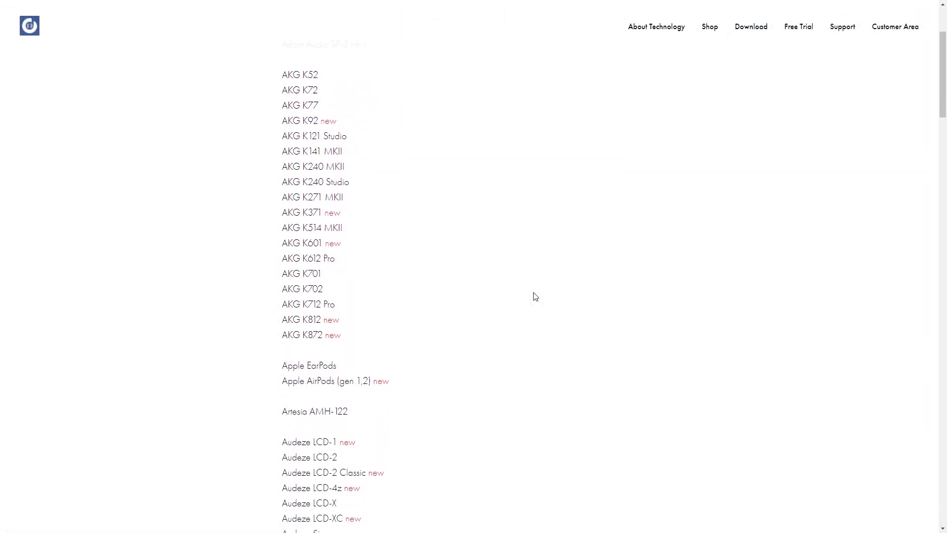
scroll(536, 296, down, 4)
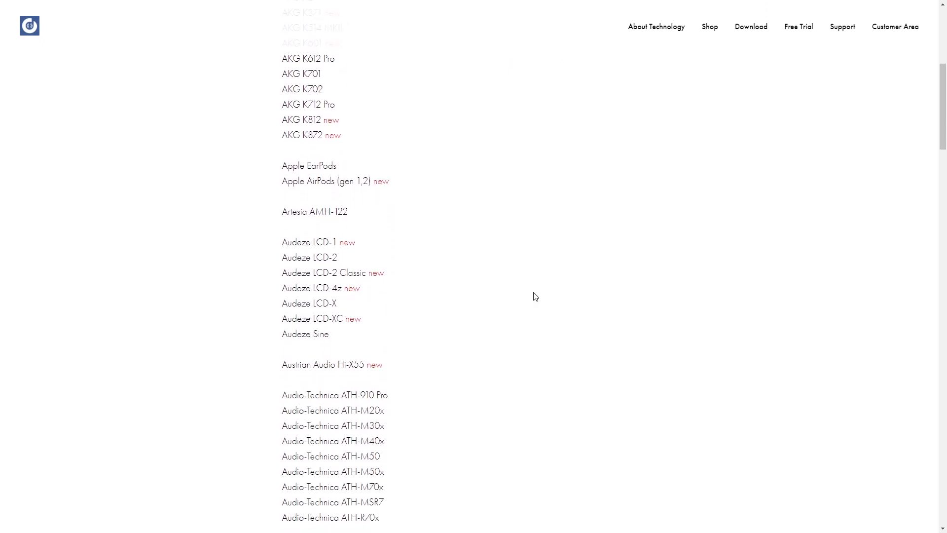
scroll(536, 296, down, 5)
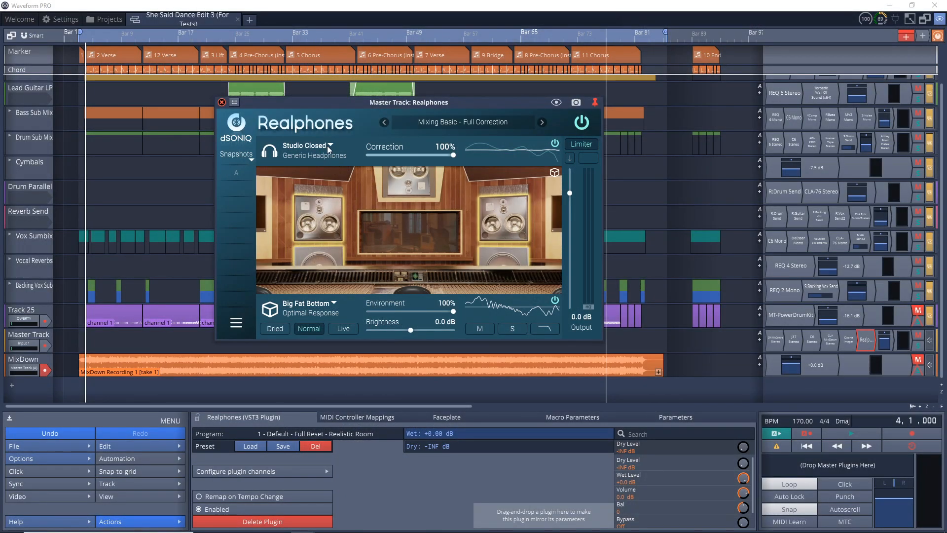
In the Realphones plugin, choose the Beyerdynamic DT 770 Pro 250 Ω Standard headphone profile with correction at 100%
click(327, 145)
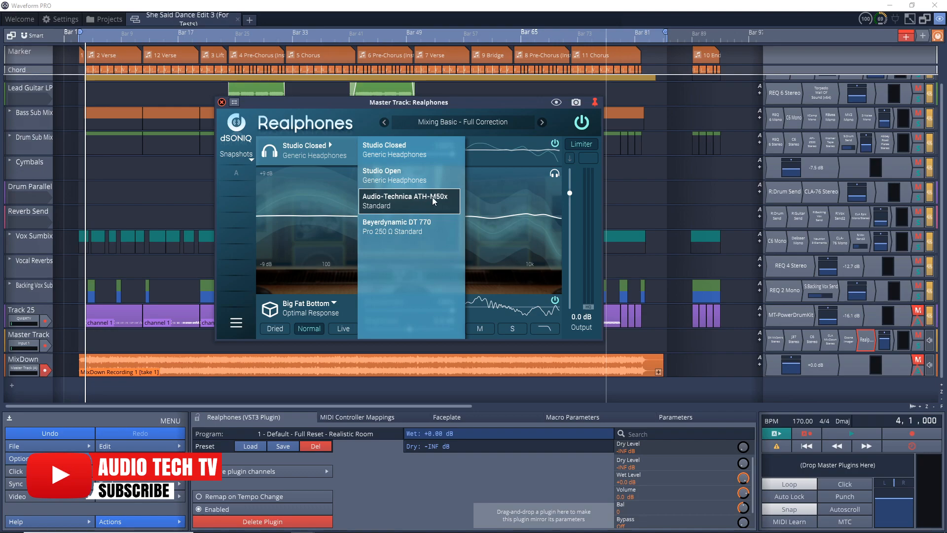
click(386, 232)
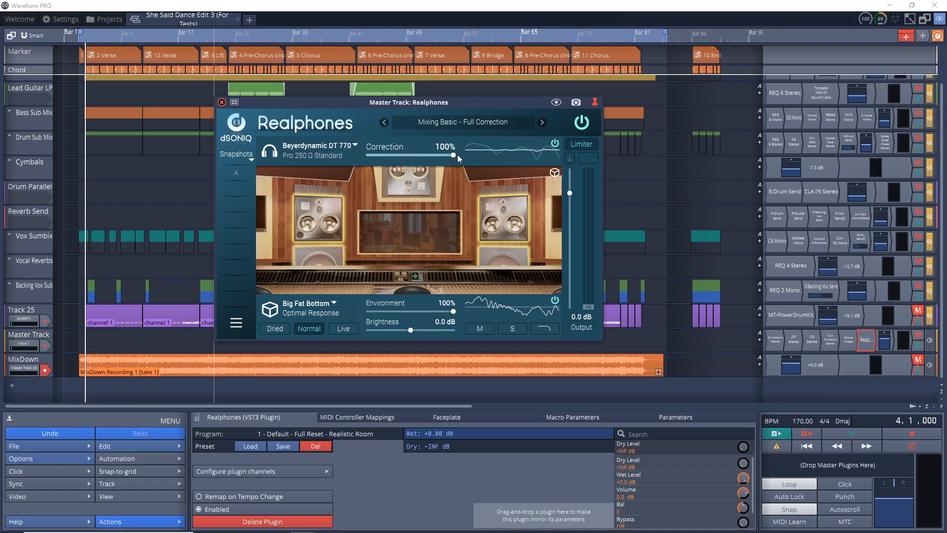
drag(454, 156, 475, 167)
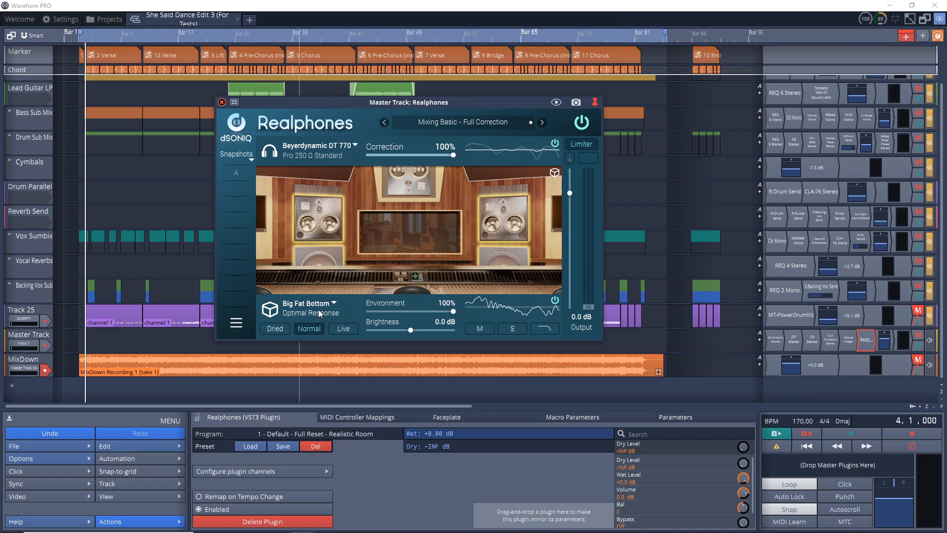
Try each environment in the list in turn, from Flat Studio 1 down to Pleasure Listening
click(304, 309)
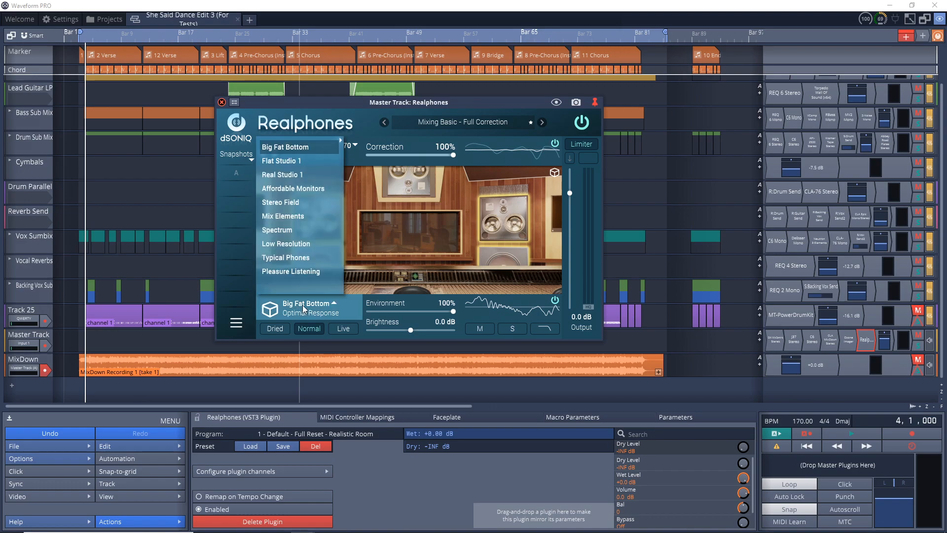
click(288, 163)
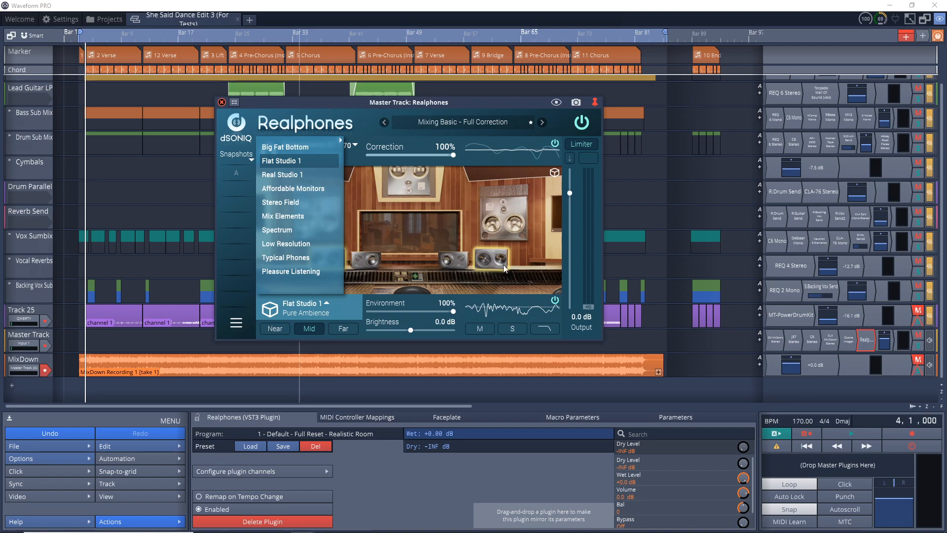
click(291, 176)
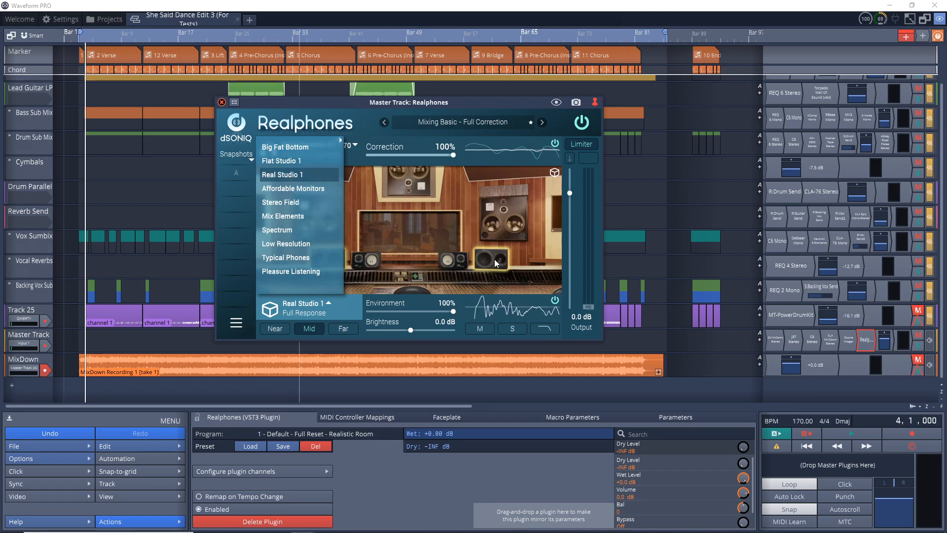
click(302, 190)
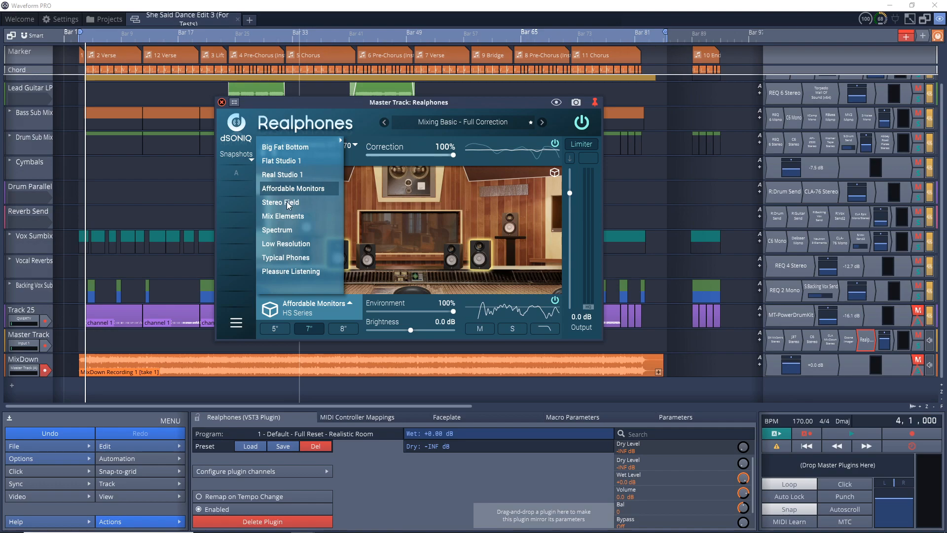
click(286, 202)
click(282, 216)
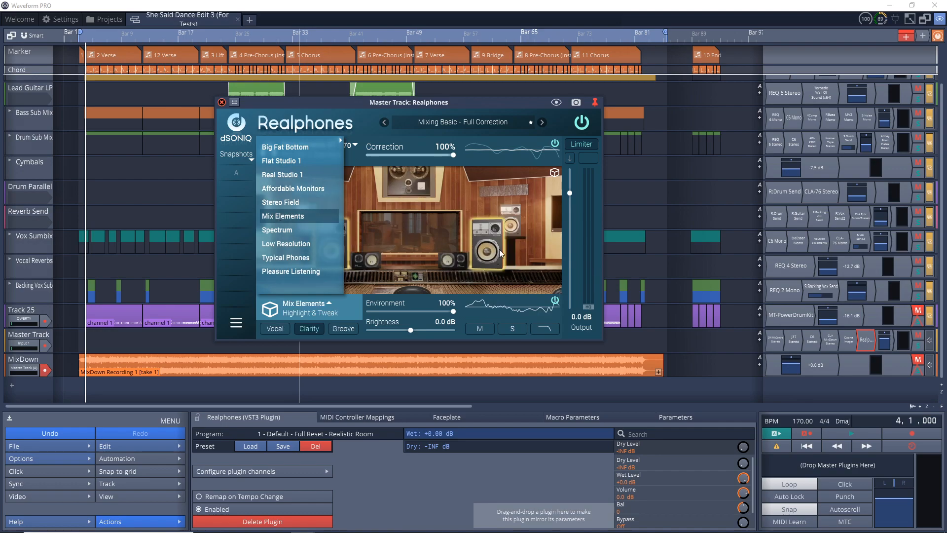
click(279, 230)
click(278, 244)
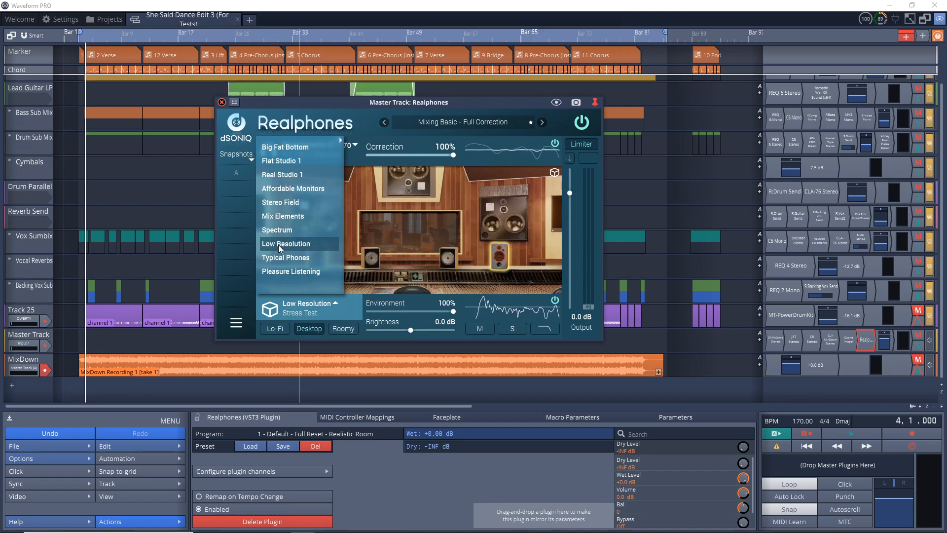
click(288, 257)
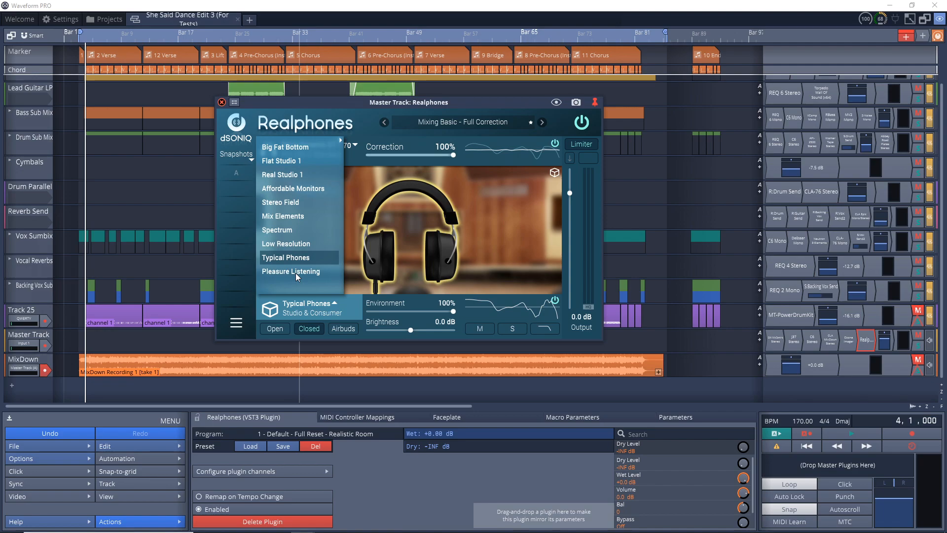
click(296, 272)
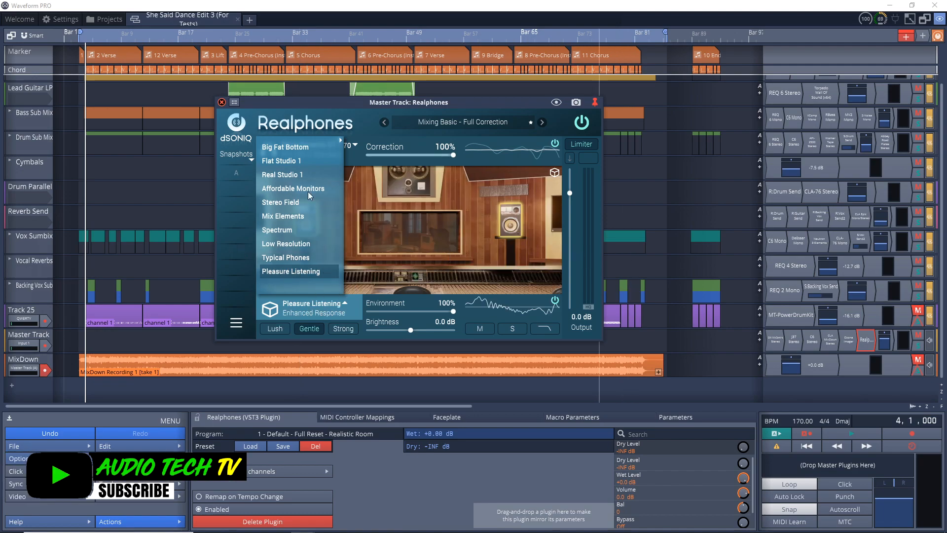
Expand the environment list to show all variants and try Flat Studio 1 as Near, Mid and Far
click(339, 141)
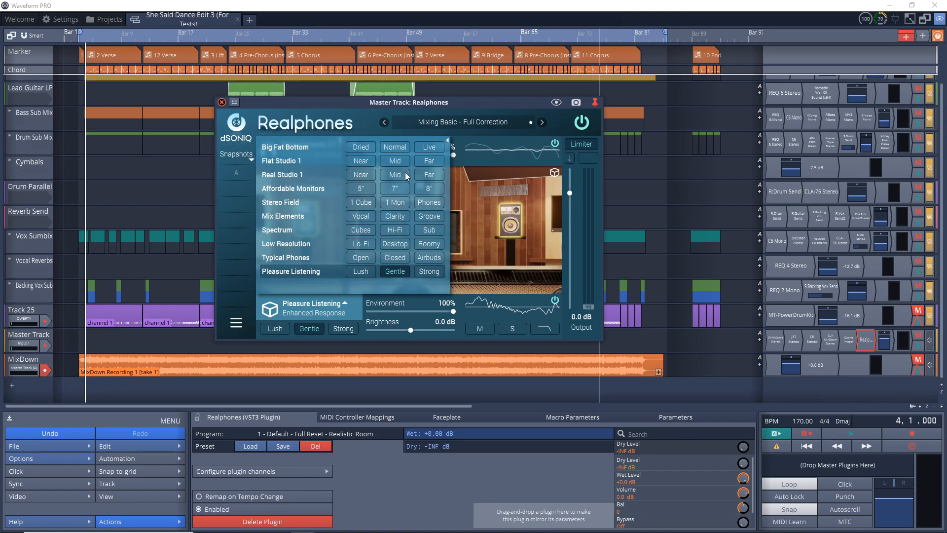
click(360, 160)
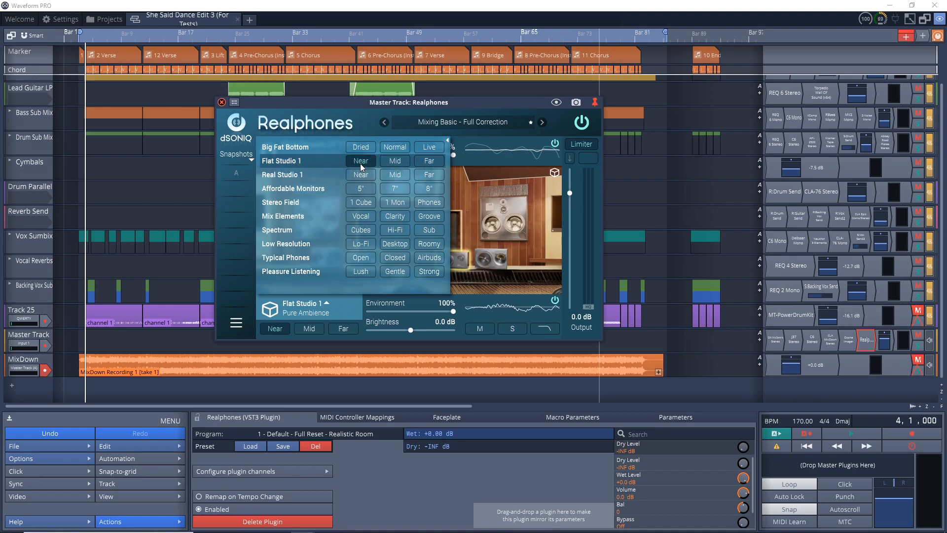
click(404, 164)
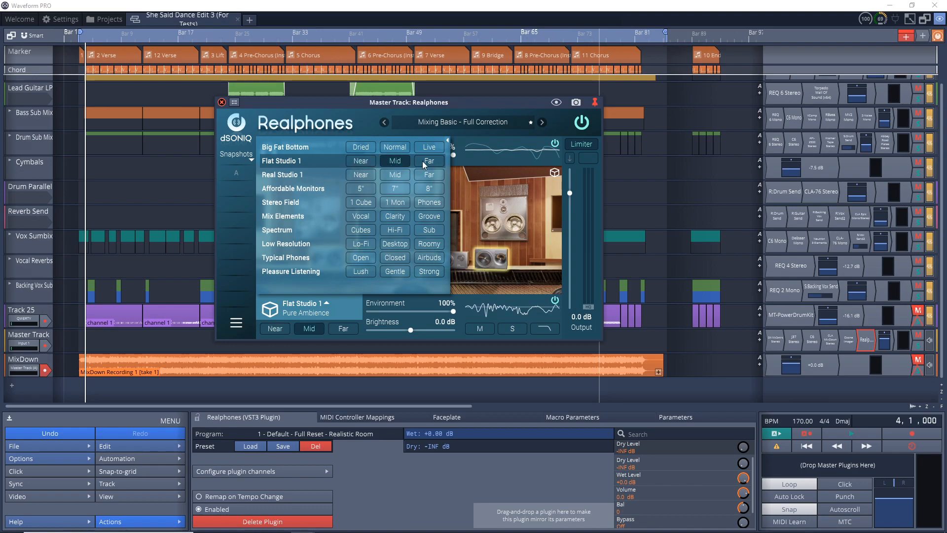
click(422, 160)
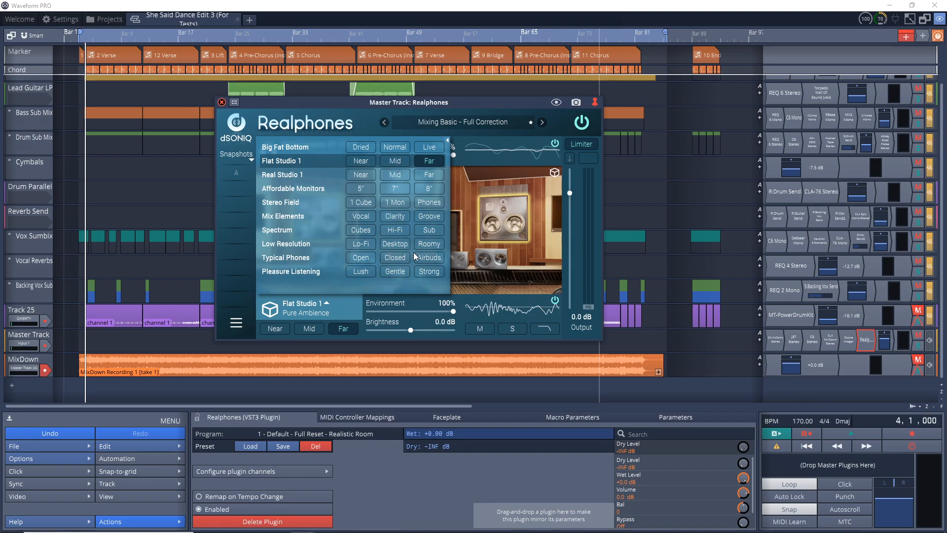
Try the Low Resolution environment as Lo-Fi, Desktop and Roomy, and the Airbuds variant of Typical Phones
click(361, 244)
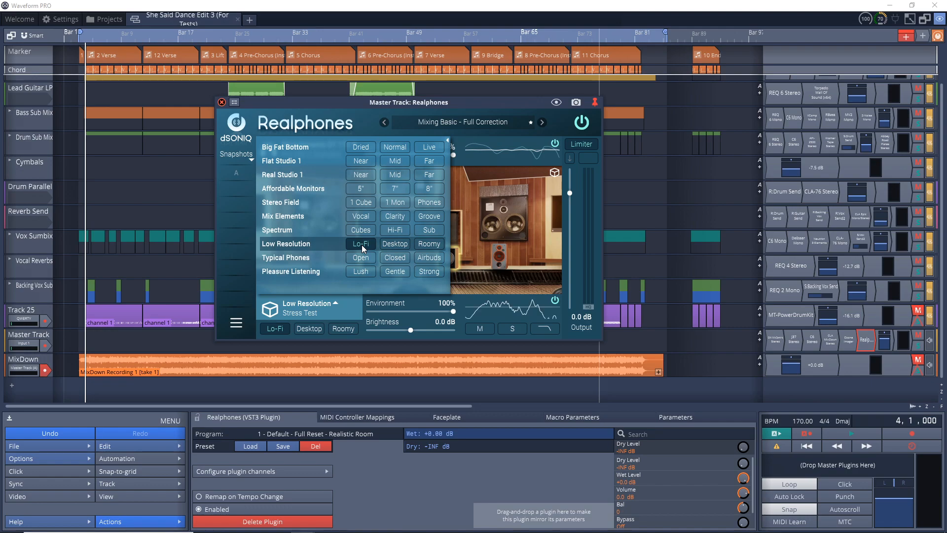
click(394, 246)
click(484, 241)
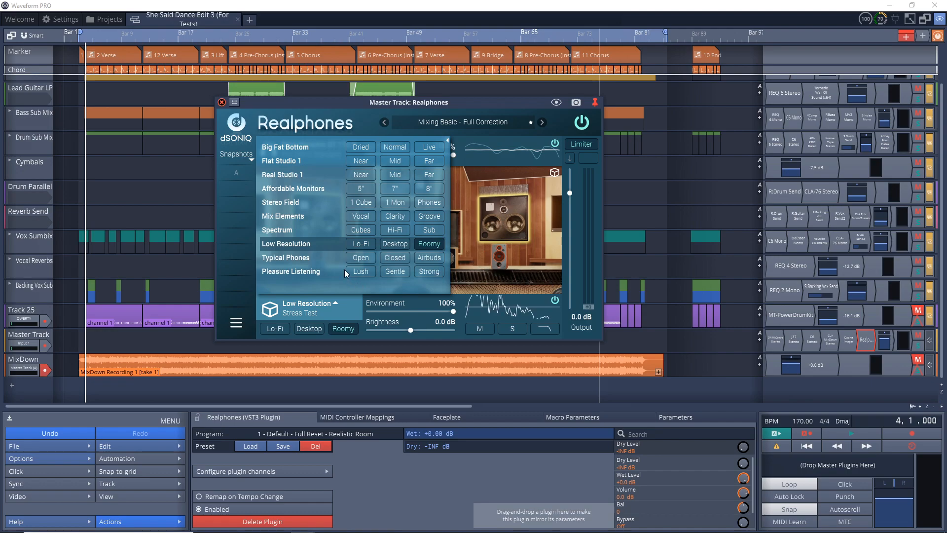
click(436, 264)
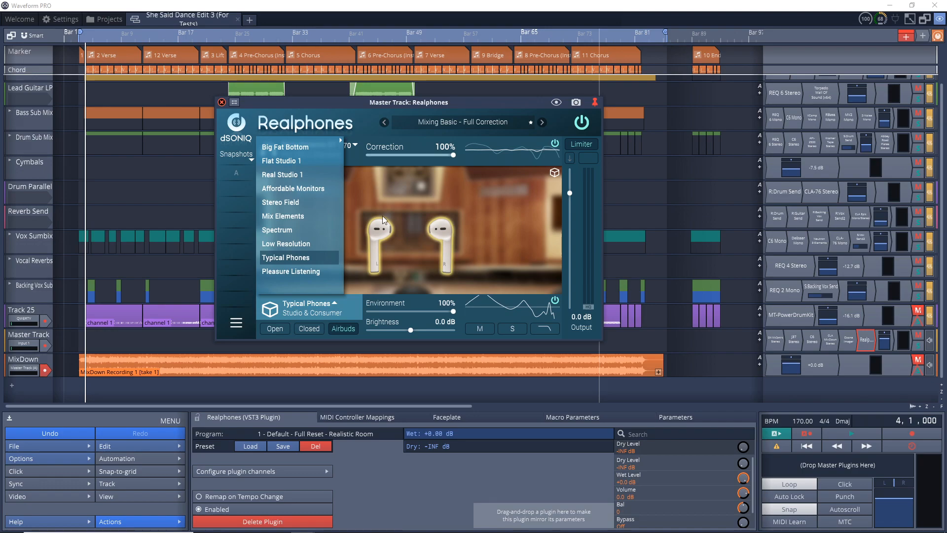
Try Flat Studio 1 as Mid and Near, return to the Normal variant of Big Fat Bottom and close the list
mouse_move(387, 238)
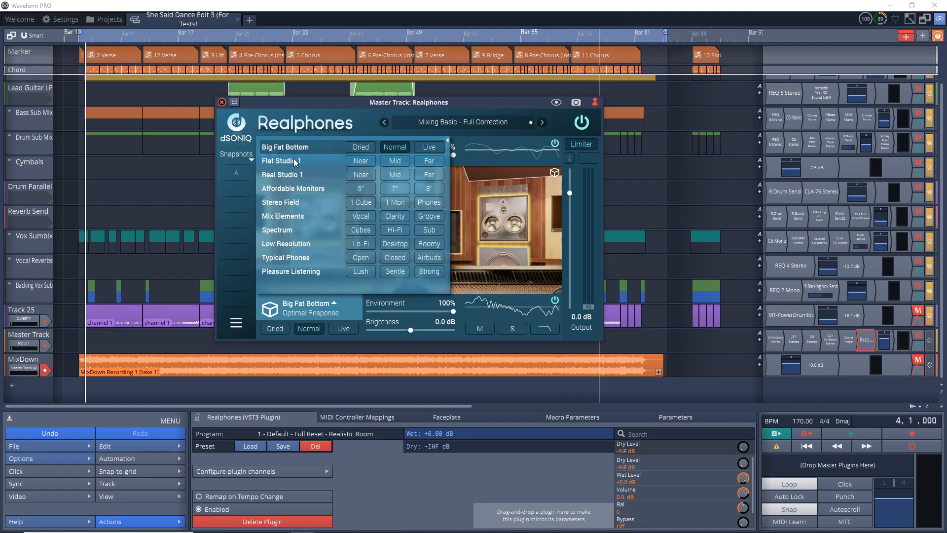
click(294, 160)
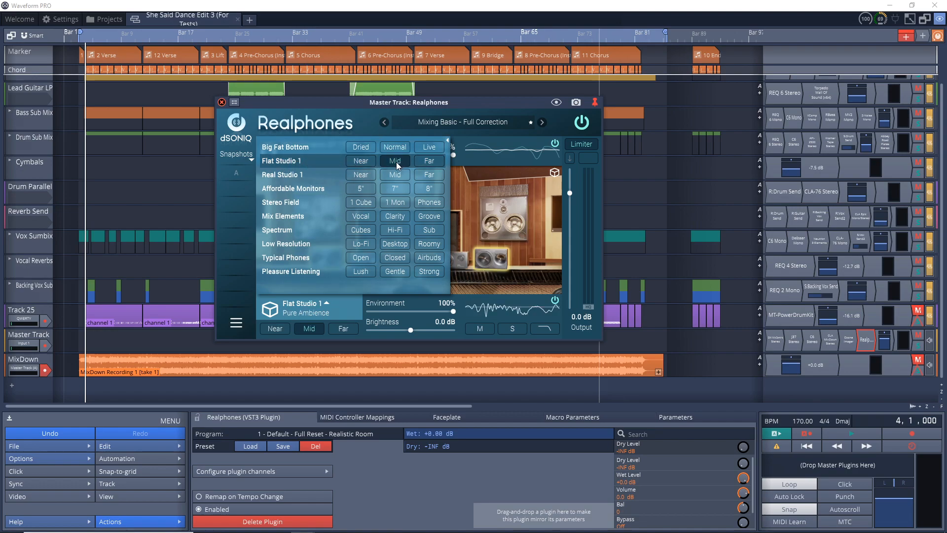
click(360, 161)
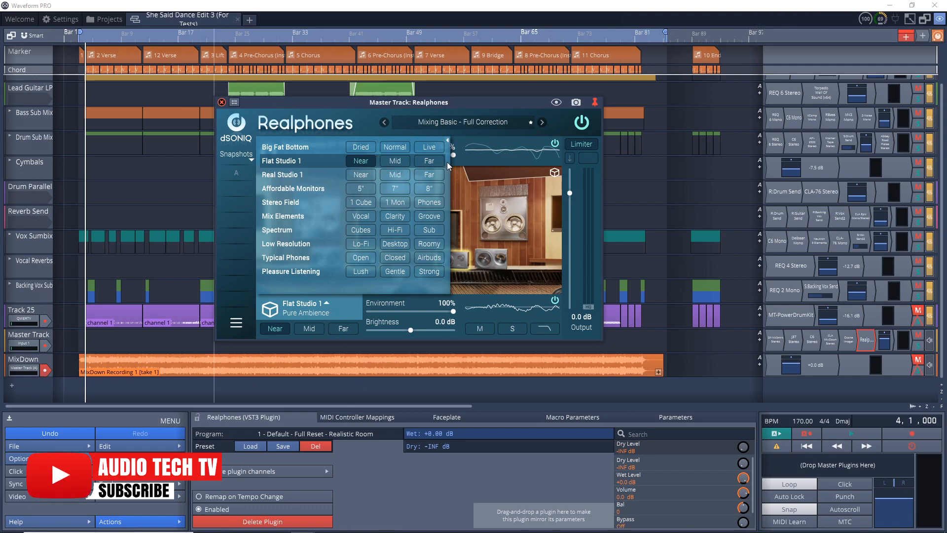
click(397, 147)
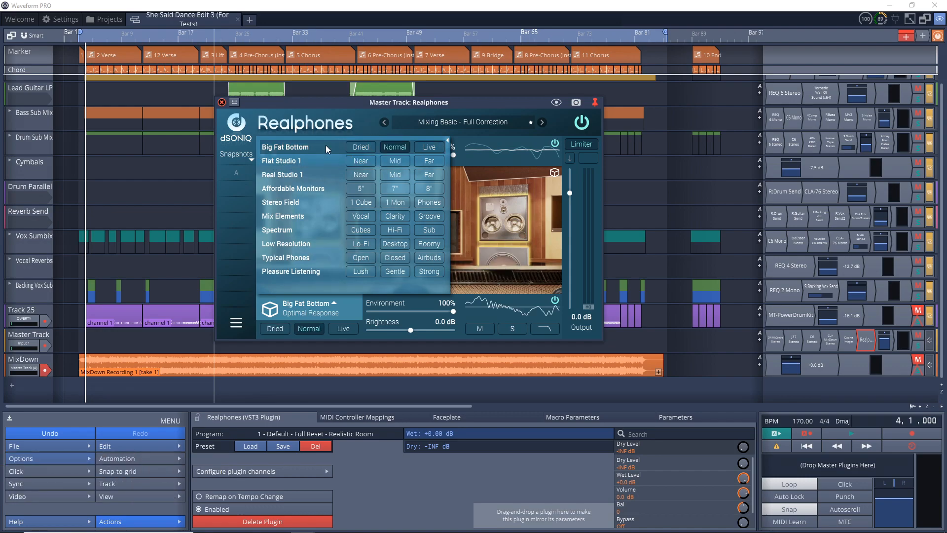
click(326, 304)
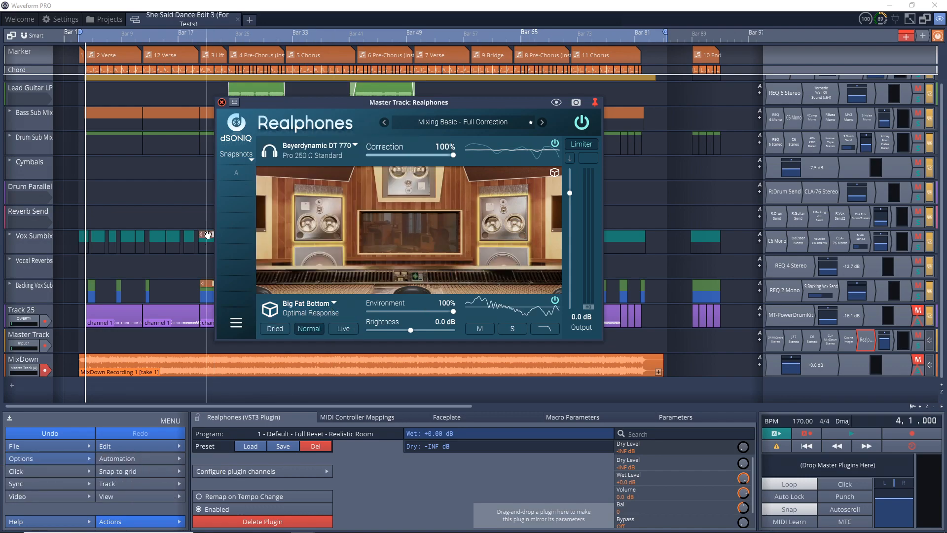
Create a new snapshot set and store the current settings as a snapshot in its first slot
click(246, 156)
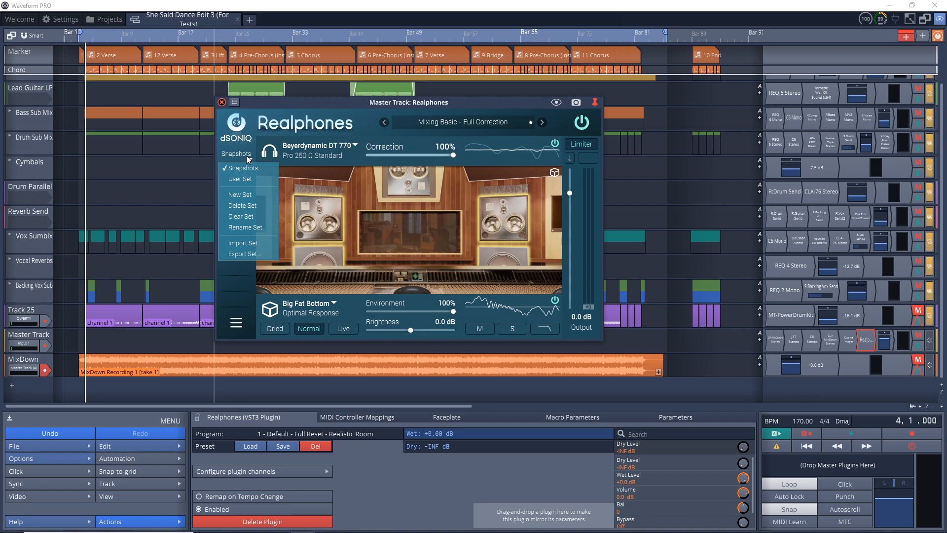
click(243, 196)
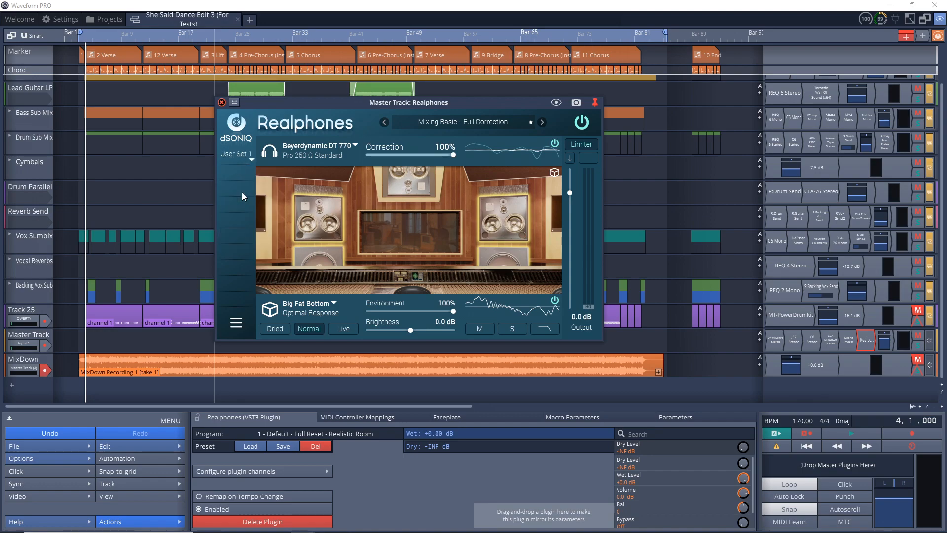
click(238, 173)
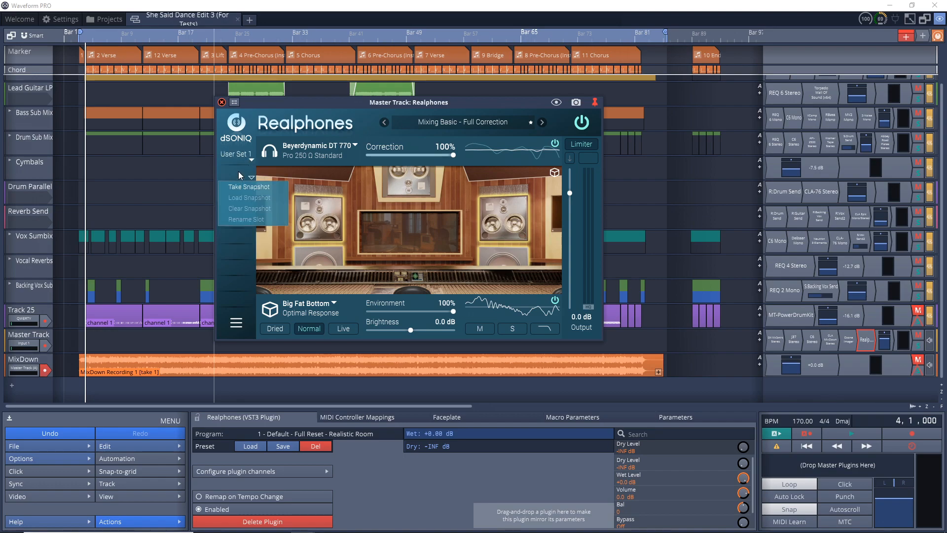
click(250, 187)
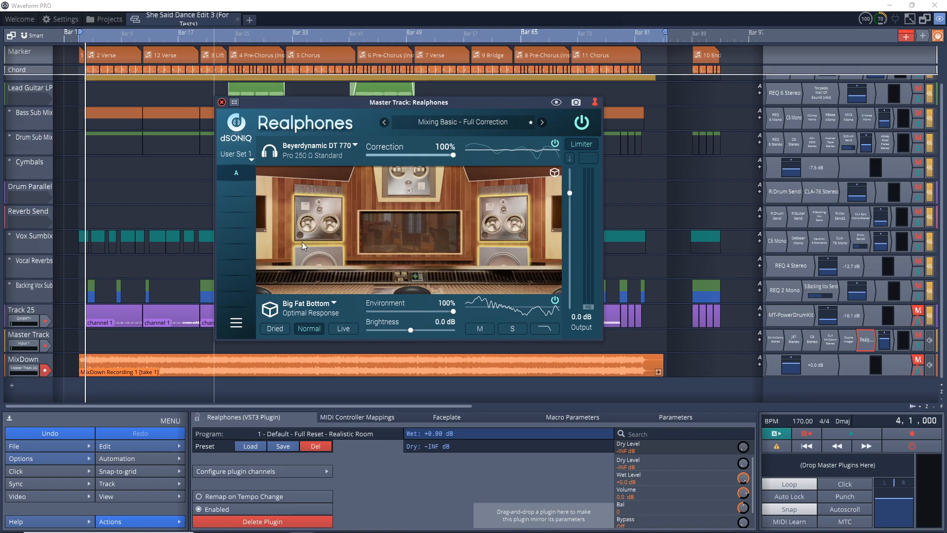
Switch the environment to Flat Studio 1 Near, store it as a snapshot in slot B, and compare it with snapshot A
click(329, 305)
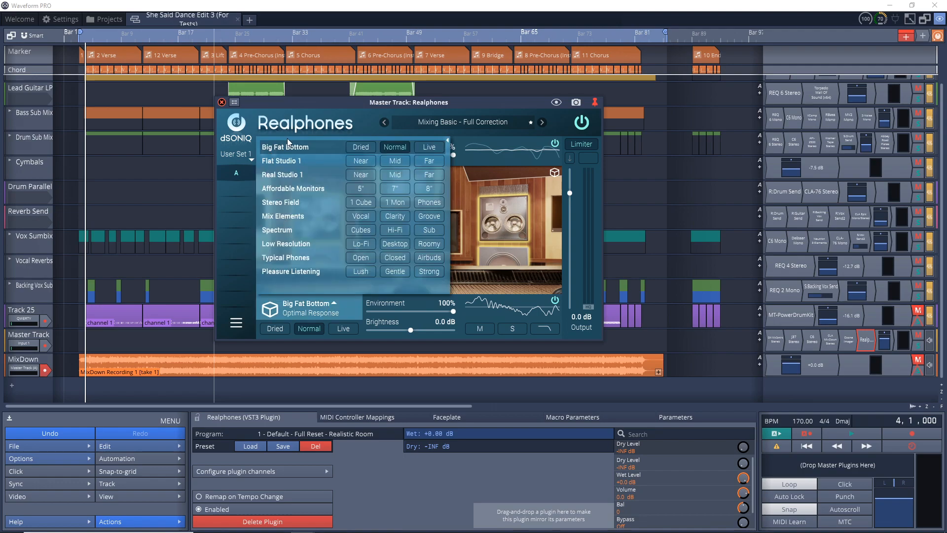
click(285, 158)
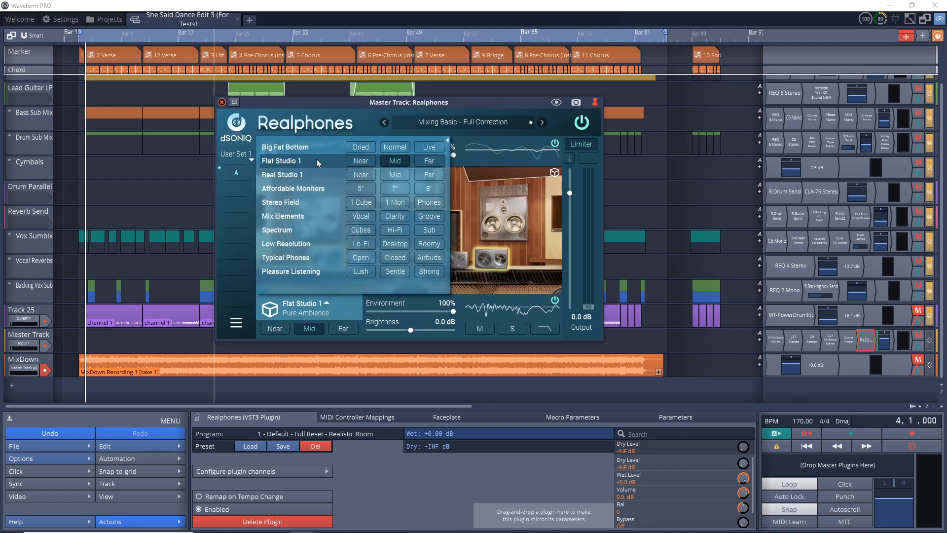
click(355, 163)
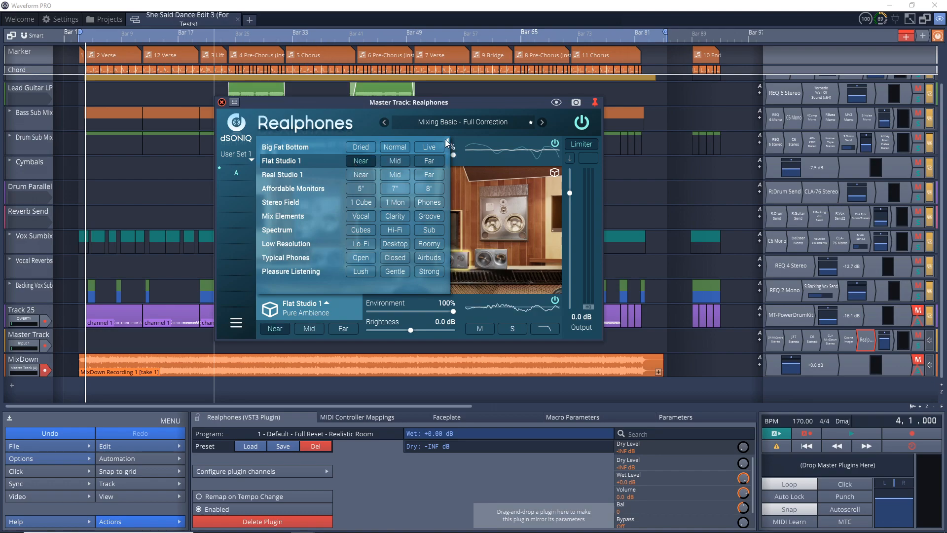
click(384, 163)
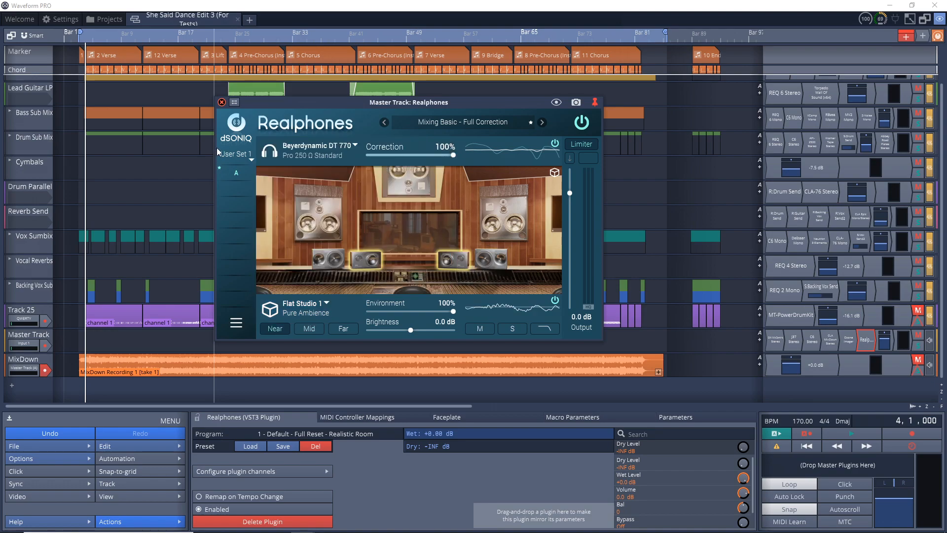
click(229, 189)
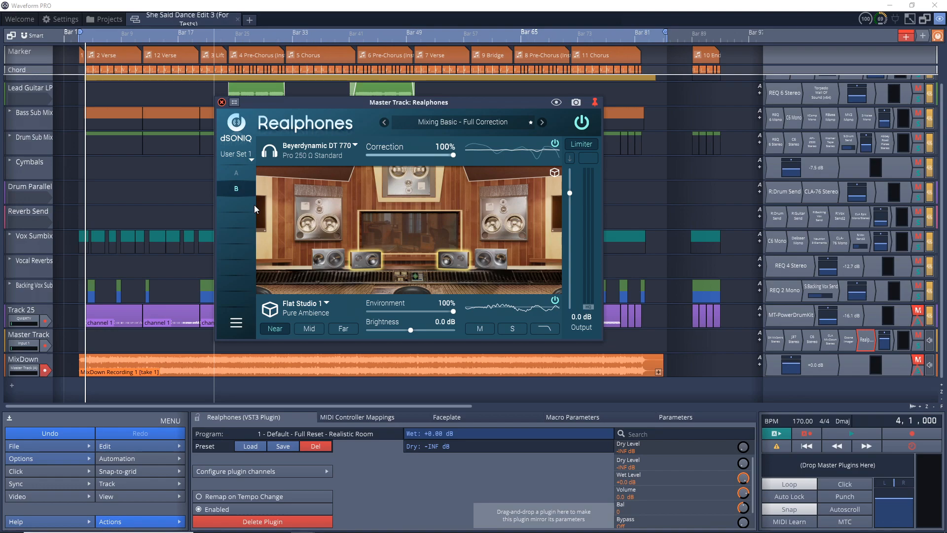
click(238, 172)
click(235, 188)
Set Flat Studio 1 to Far with the Environment amount at 50%, and take a snapshot in slot C
click(303, 303)
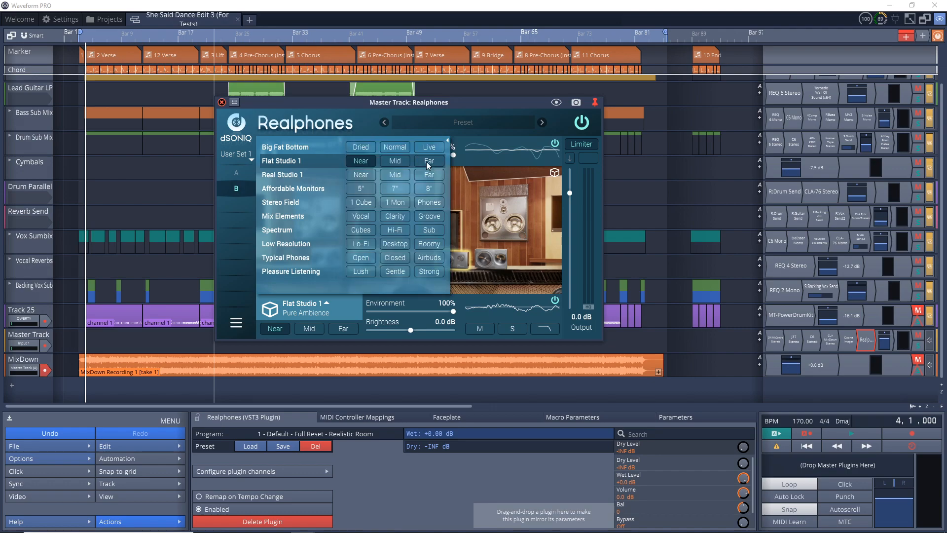
click(427, 160)
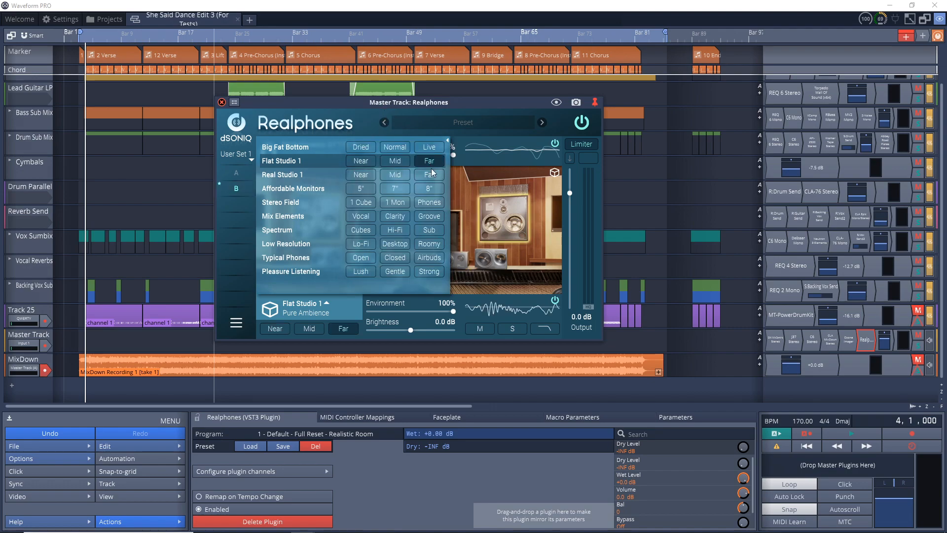
click(448, 142)
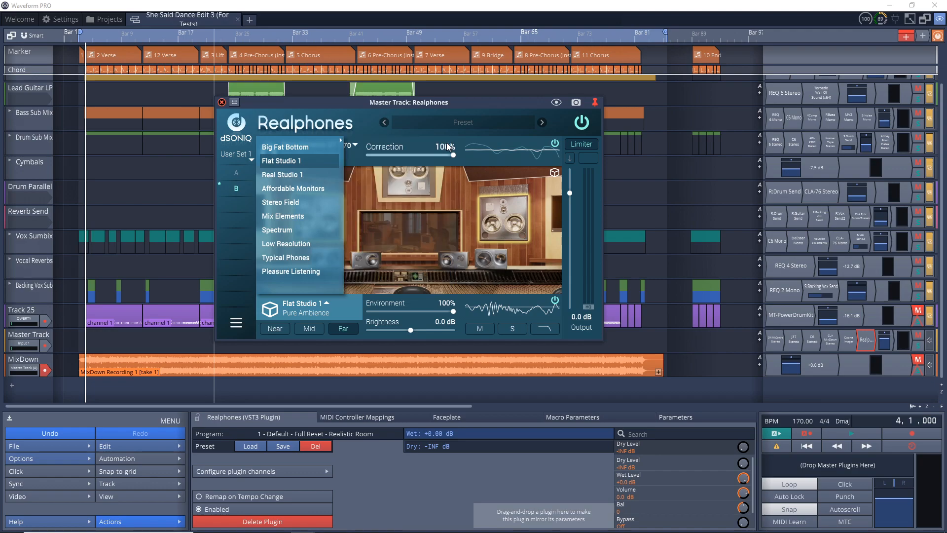
click(306, 311)
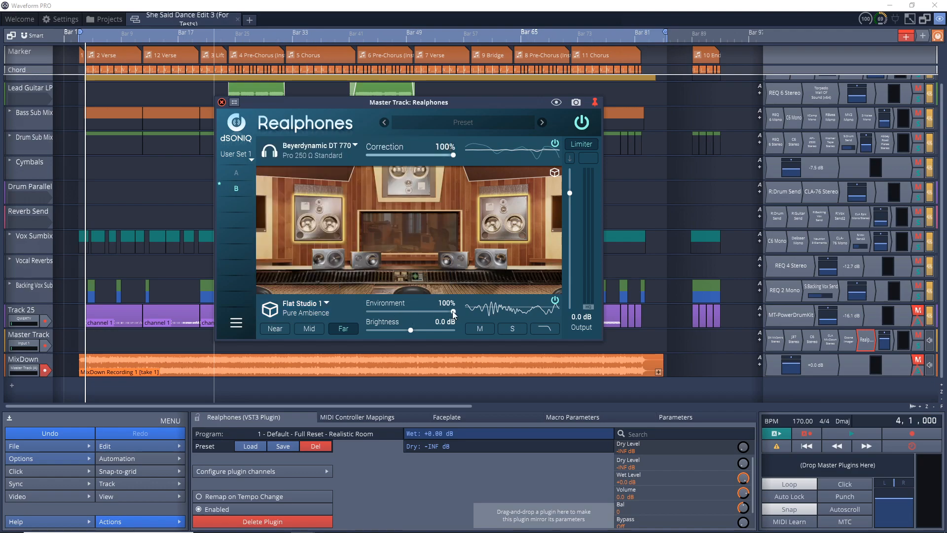
drag(452, 311, 411, 312)
right_click(227, 204)
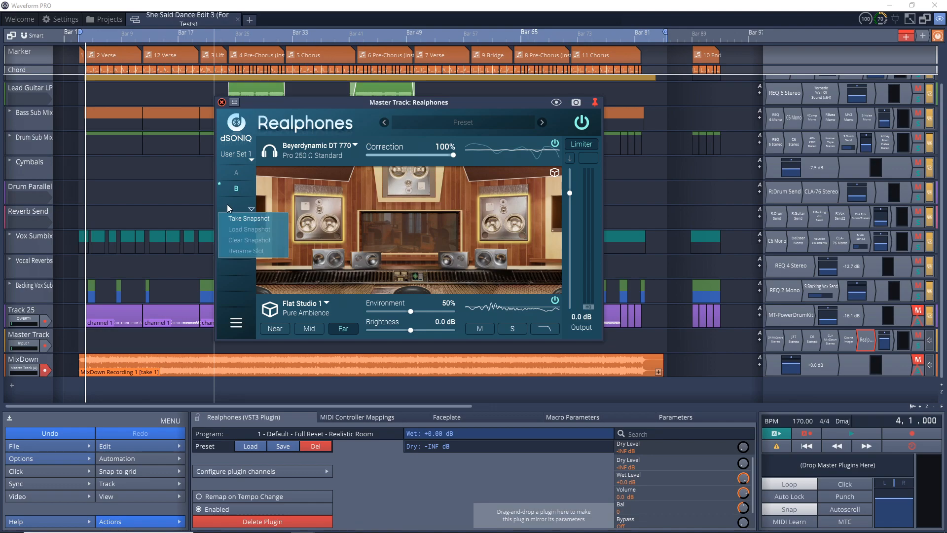
click(249, 217)
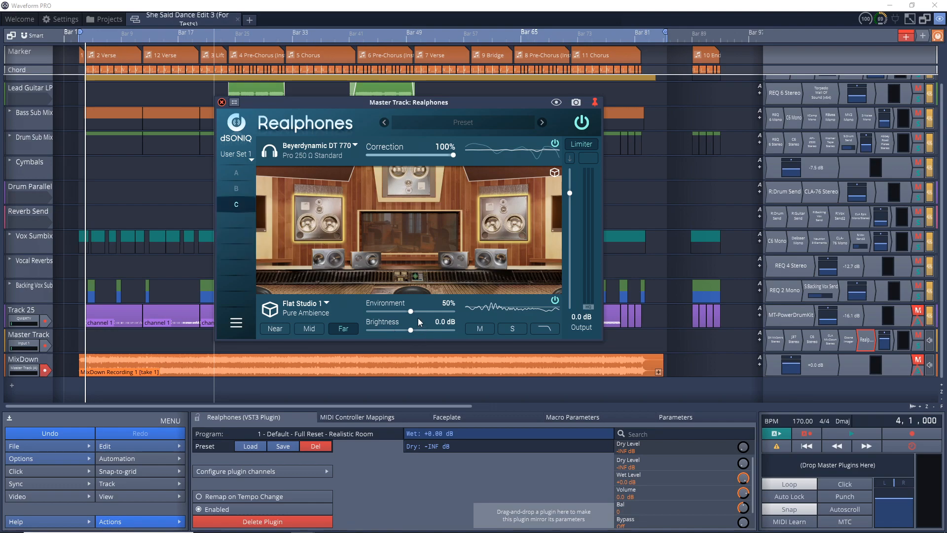
Compare snapshots A, B and C by switching between them, finishing on snapshot C
click(231, 187)
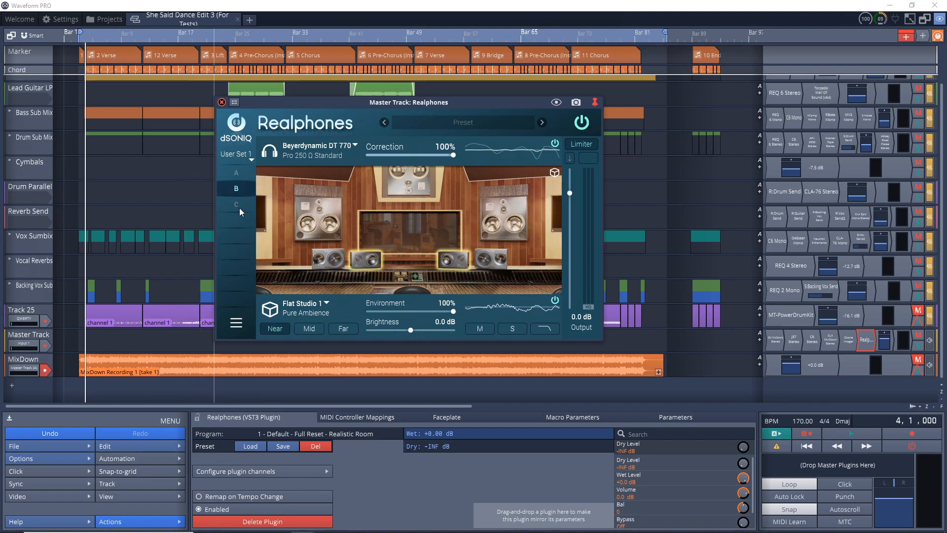
click(239, 208)
click(236, 171)
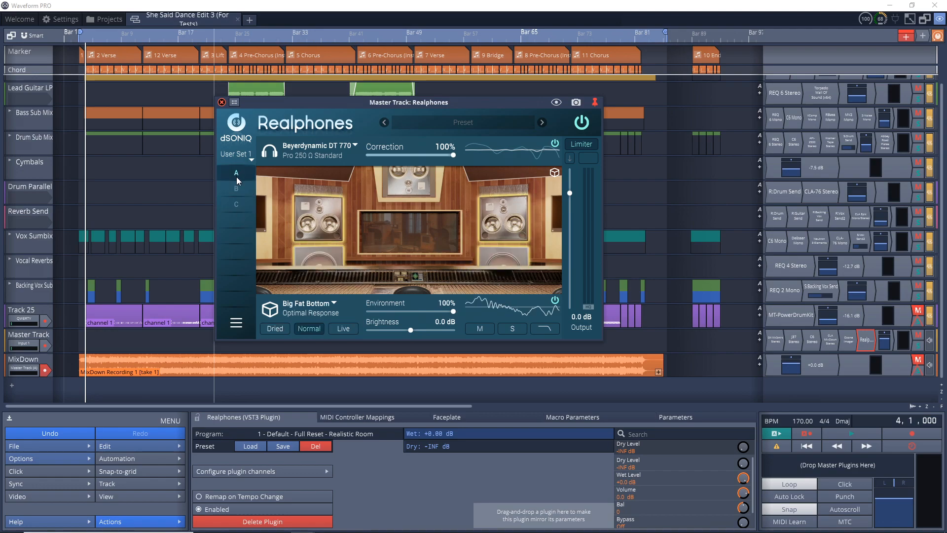
click(238, 210)
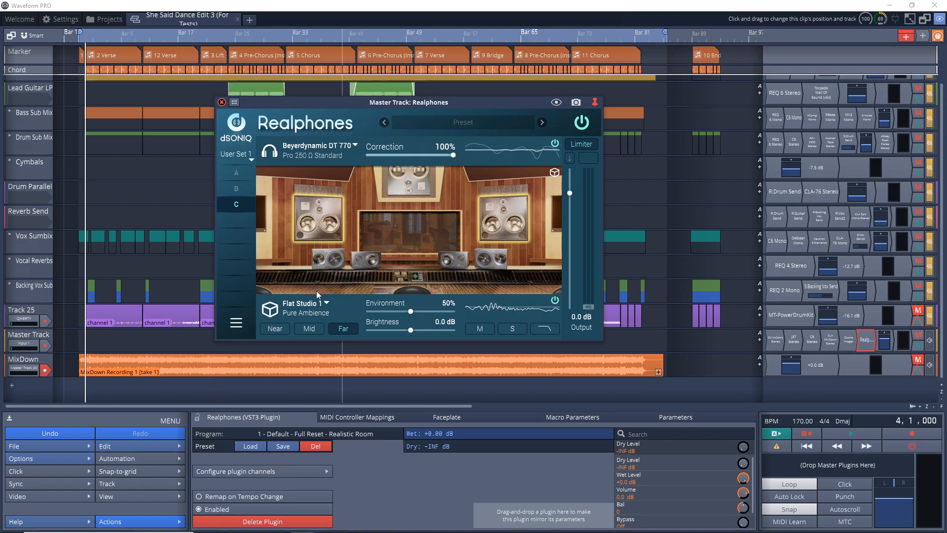
click(326, 304)
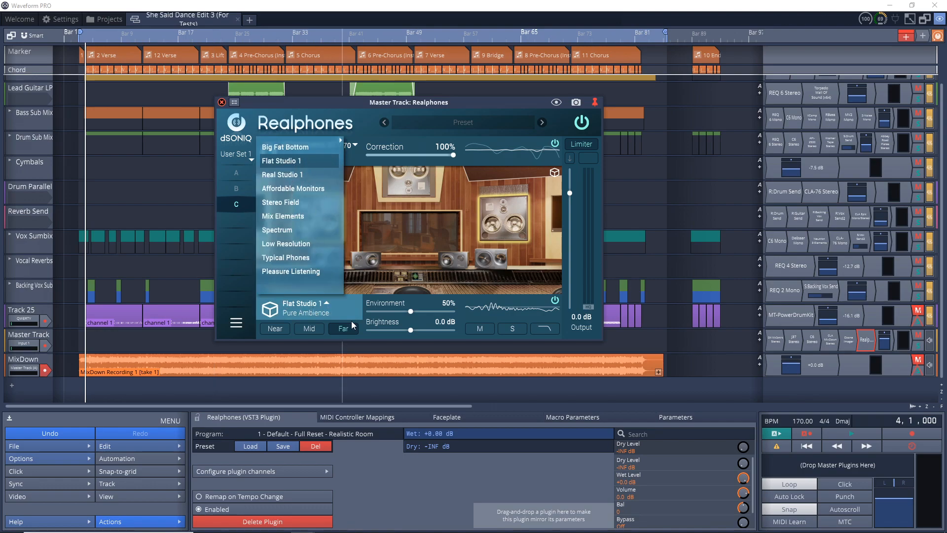
click(316, 301)
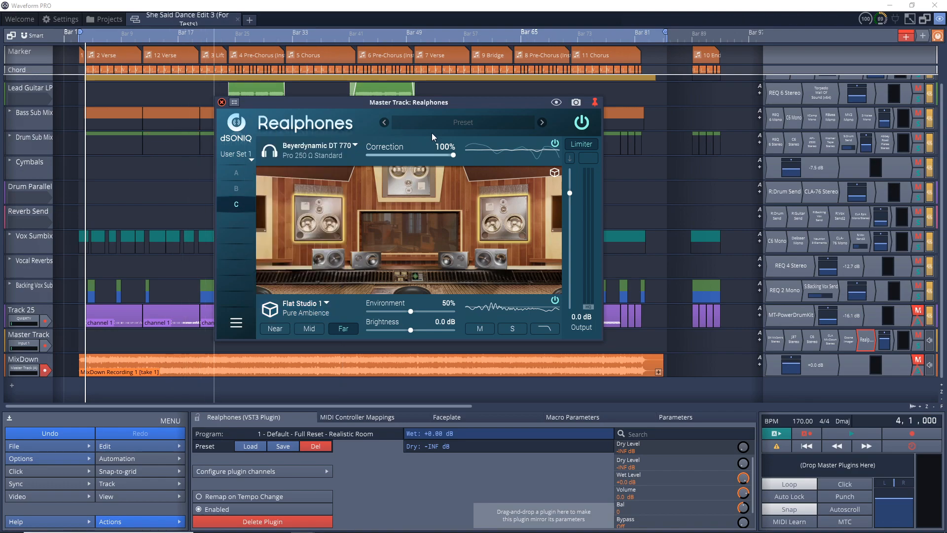
click(348, 144)
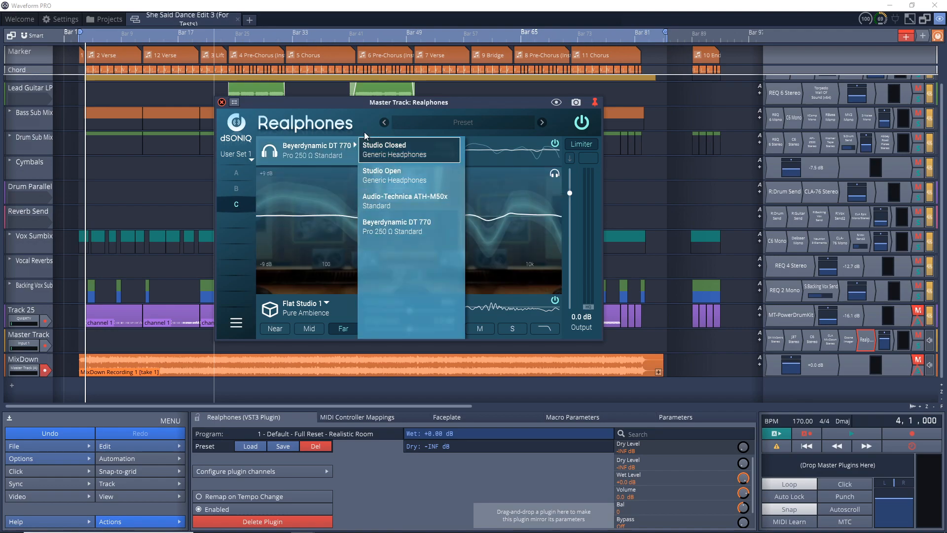
click(230, 202)
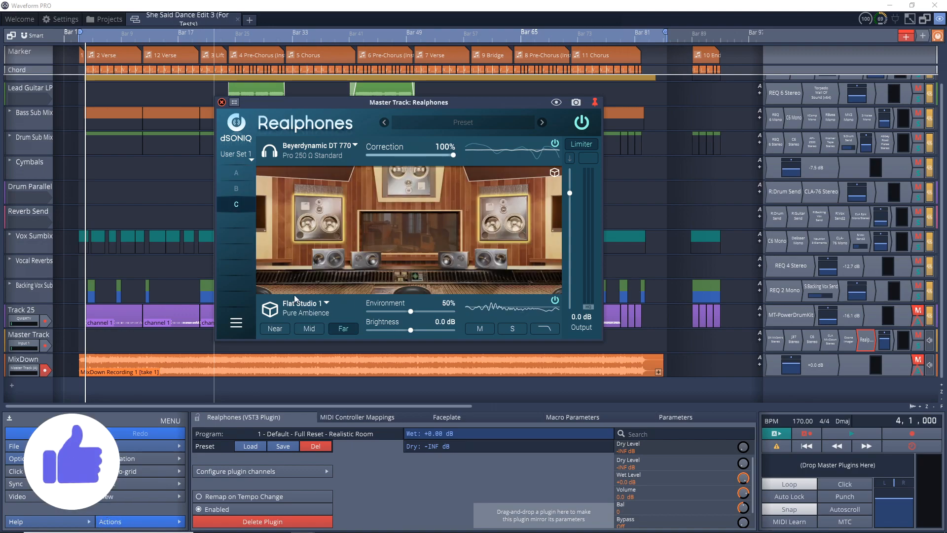
Switch the environment to the Airbuds variant of Typical Phones and store it as a snapshot in slot D
click(312, 304)
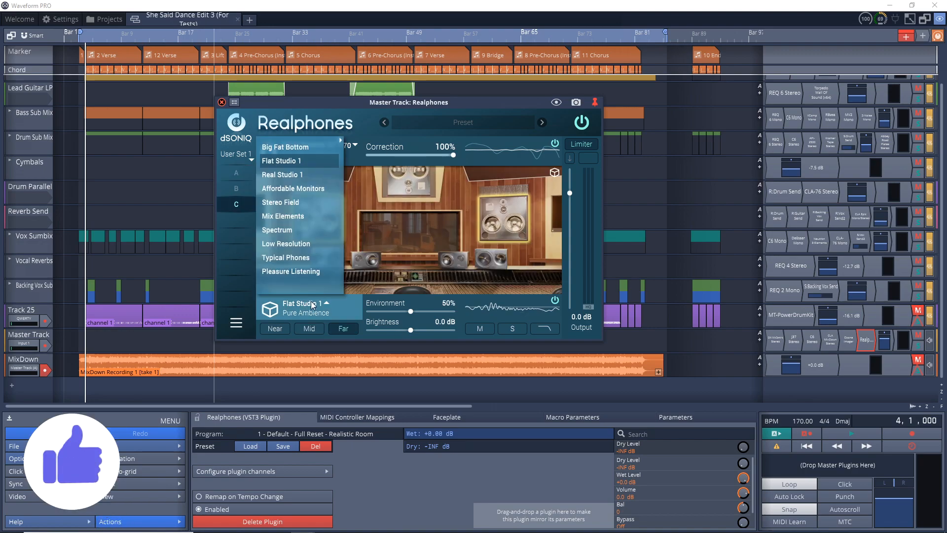
click(340, 141)
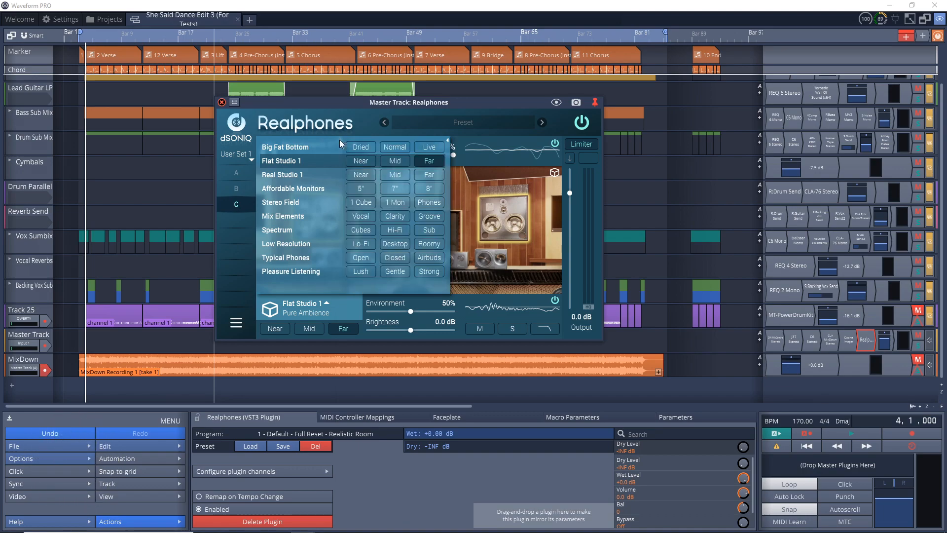
click(431, 259)
click(332, 315)
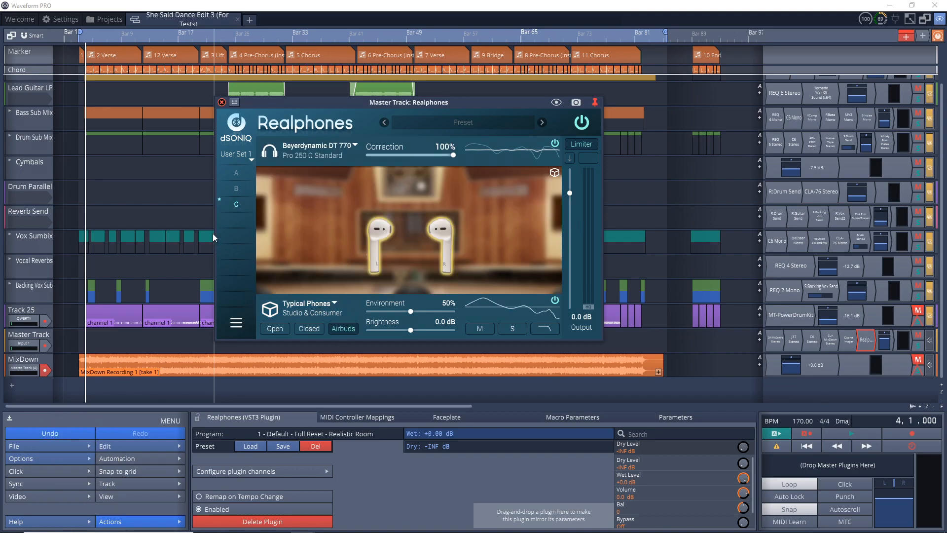
click(233, 218)
click(243, 234)
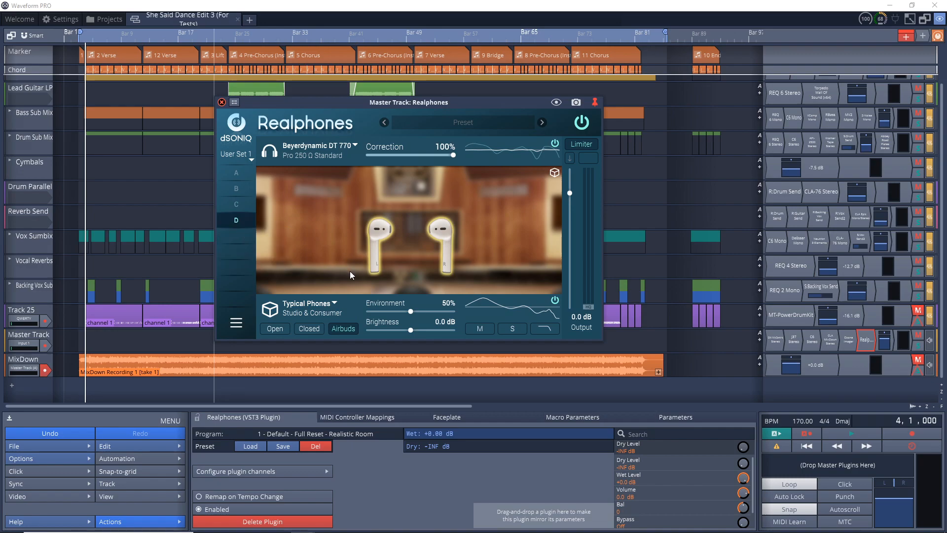
Switch the environment to the 1 Mon variant of Stereo Field and store it as a snapshot in slot E
click(330, 303)
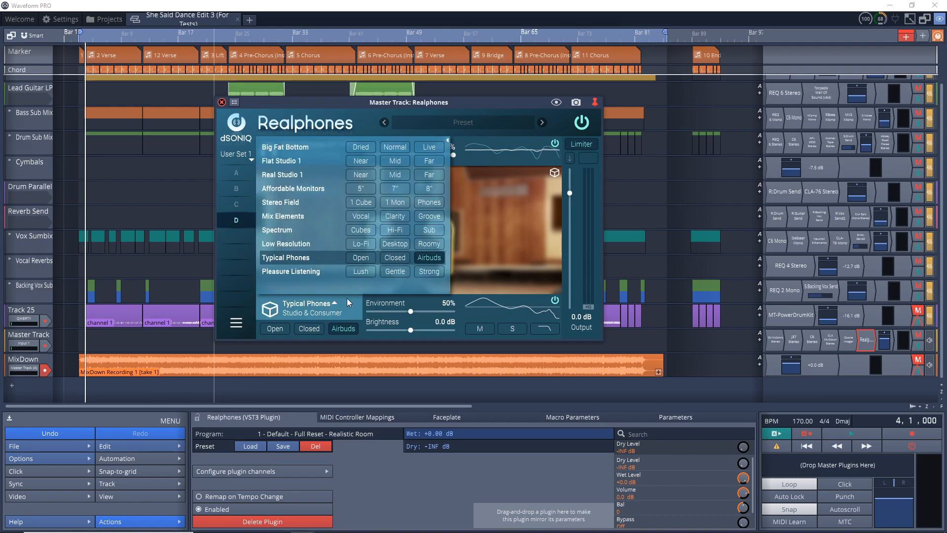
click(397, 201)
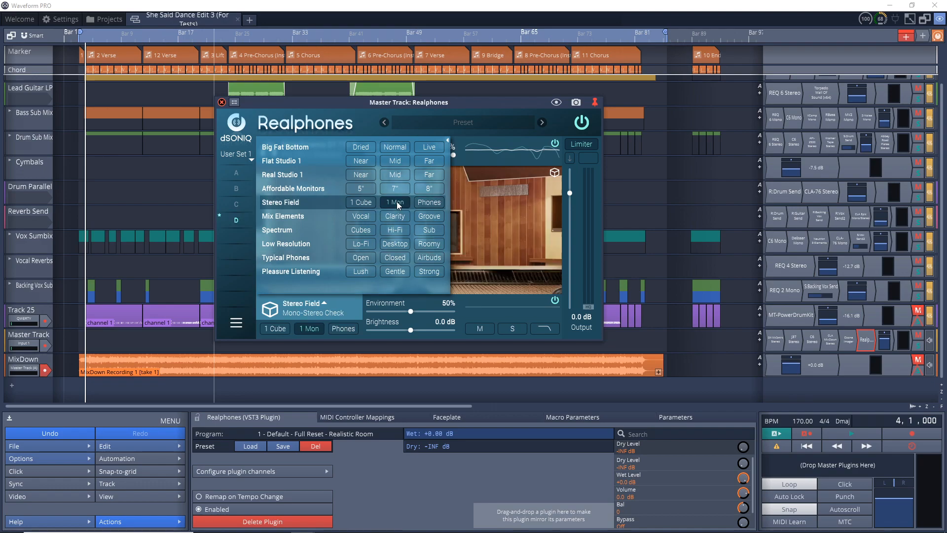
click(335, 314)
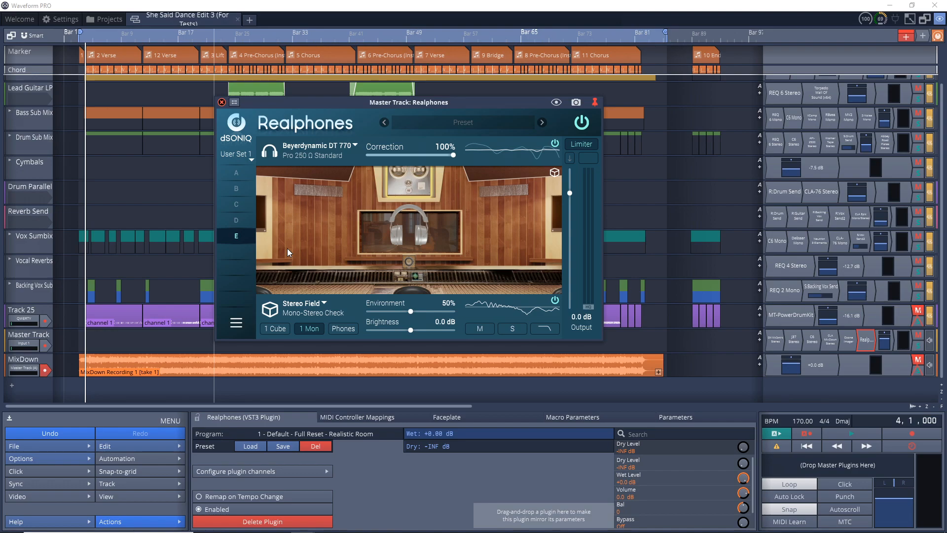
Examine the plugin's general options, including the Bypass On Mixdown setting
click(238, 323)
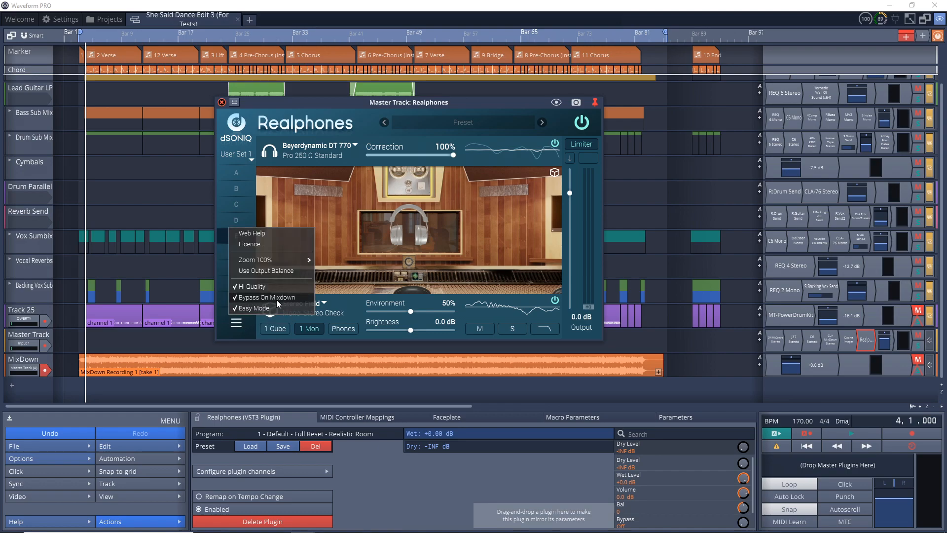
click(236, 322)
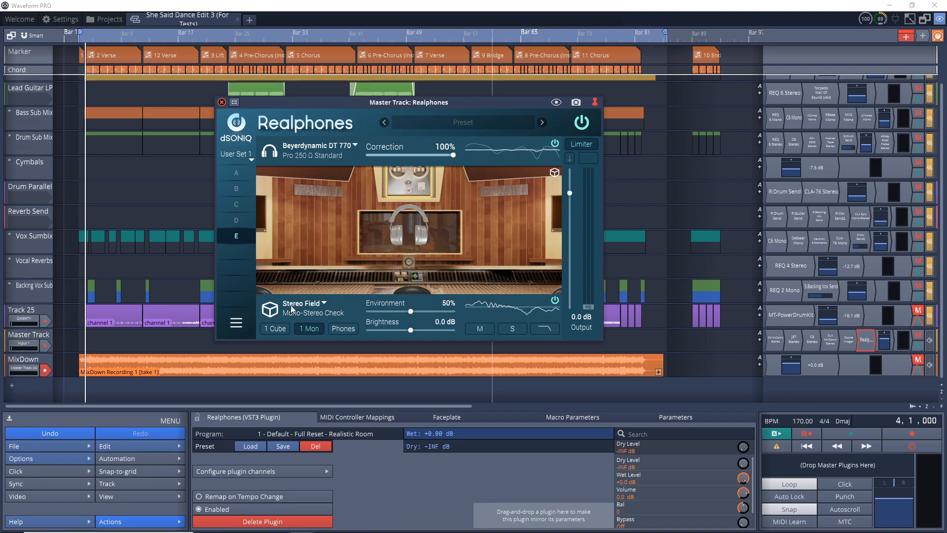
click(236, 323)
click(268, 300)
Play the song from snapshot A and audition snapshots B, C, D and E in turn, returning to A and B
click(241, 171)
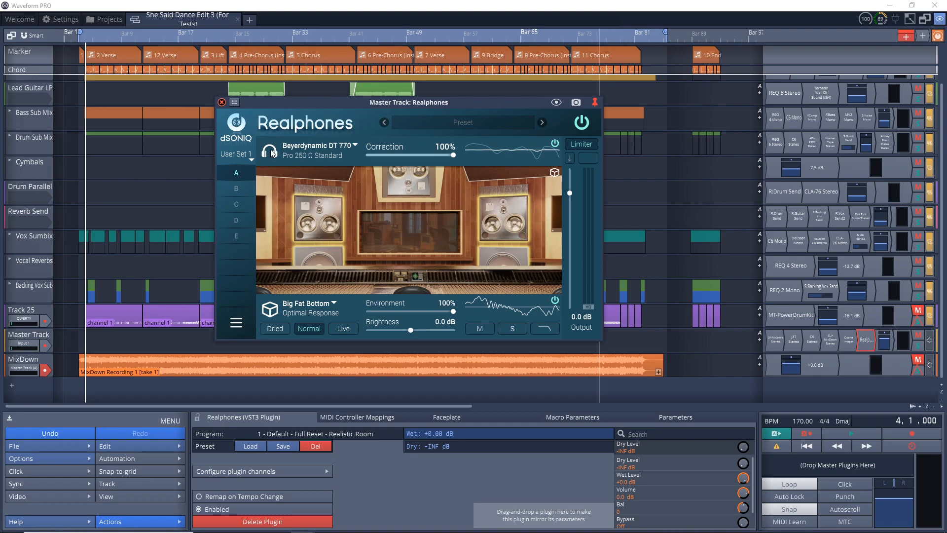
key(space)
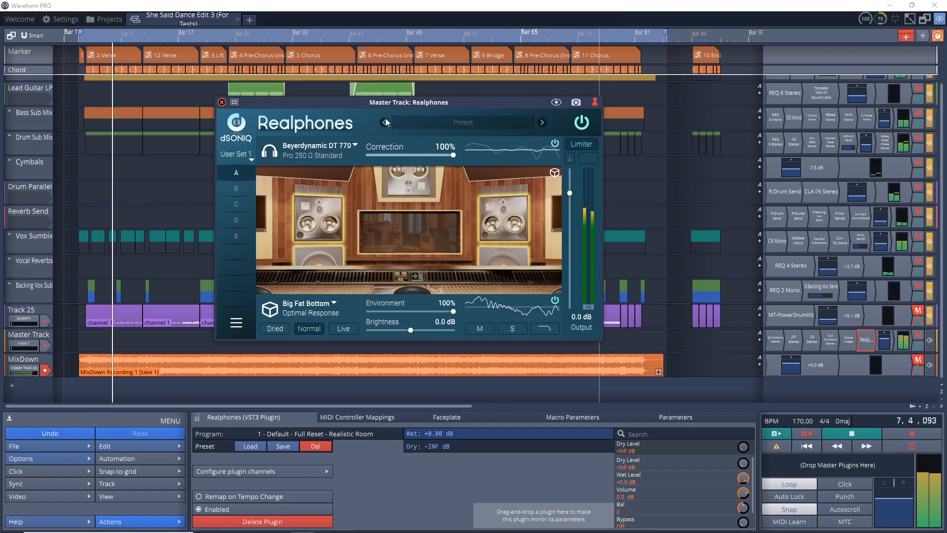
click(238, 187)
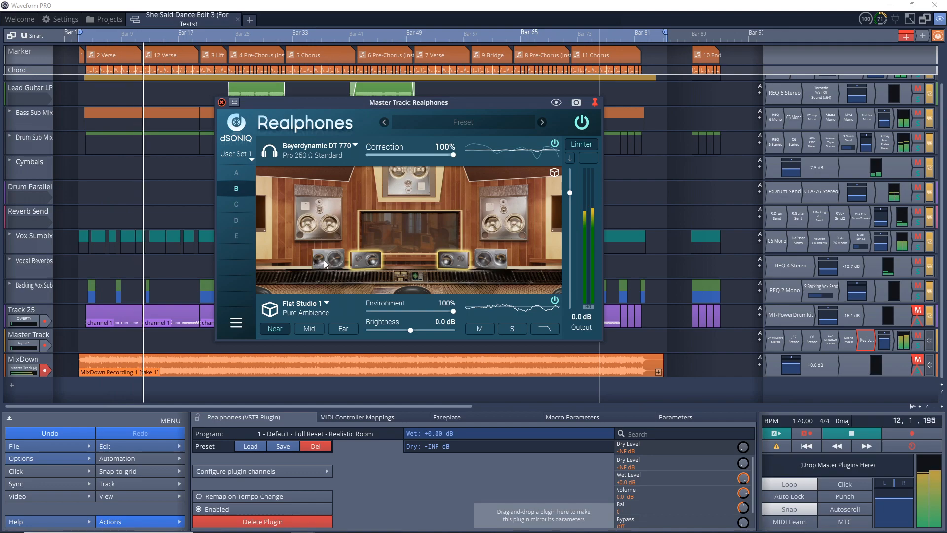
click(236, 202)
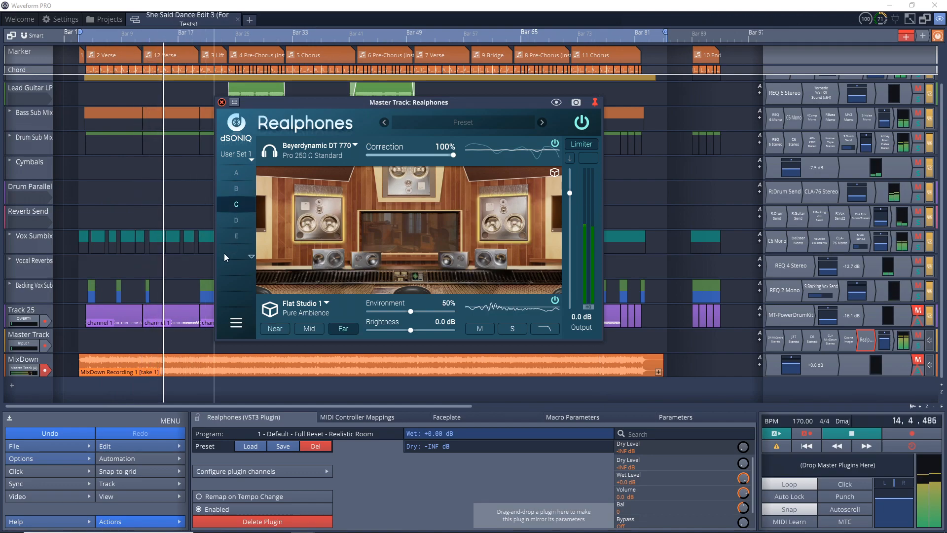
click(232, 220)
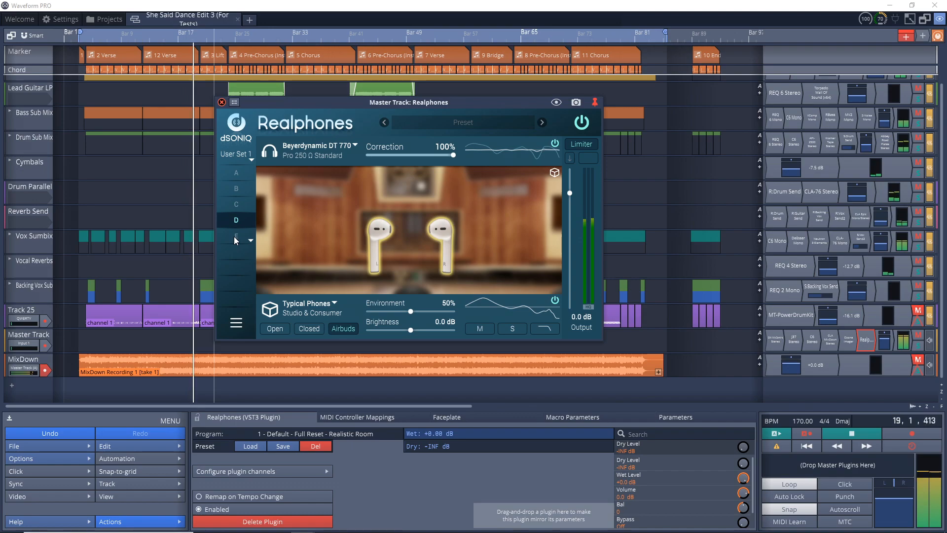
click(234, 236)
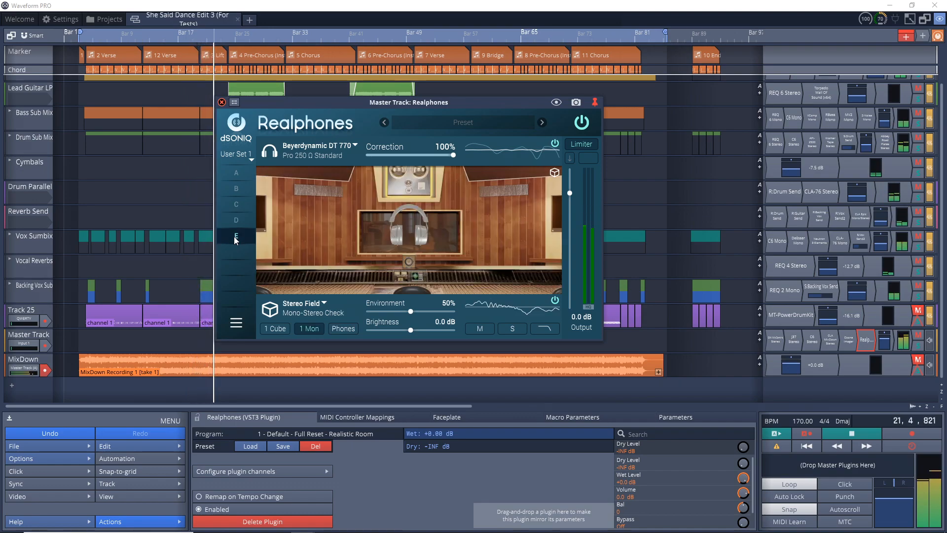
click(232, 174)
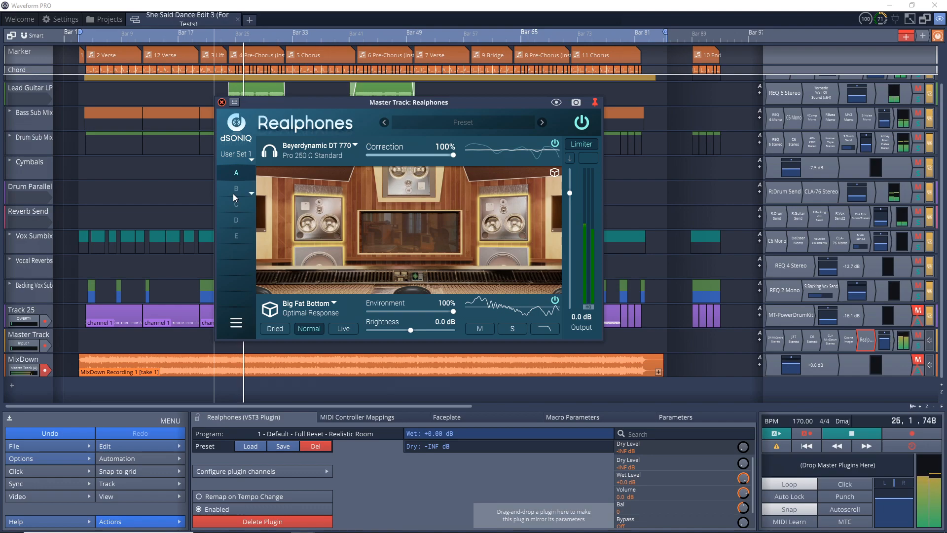
click(232, 194)
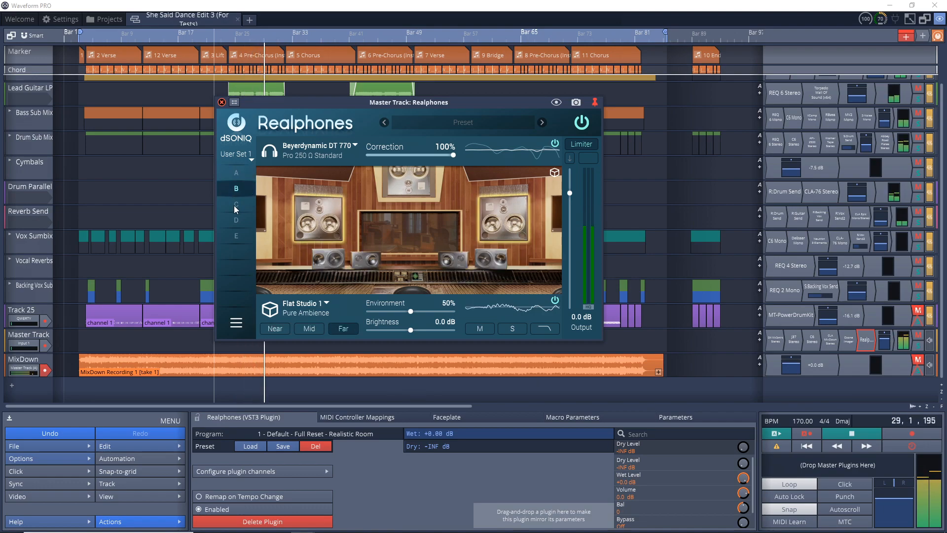
Audition the mix through snapshots C, D and E in turn while the song plays
click(235, 206)
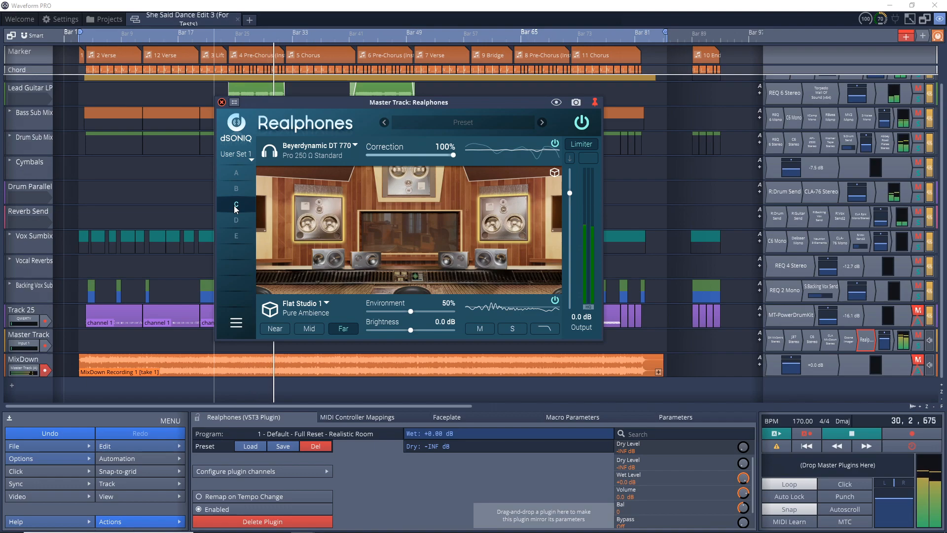
click(233, 221)
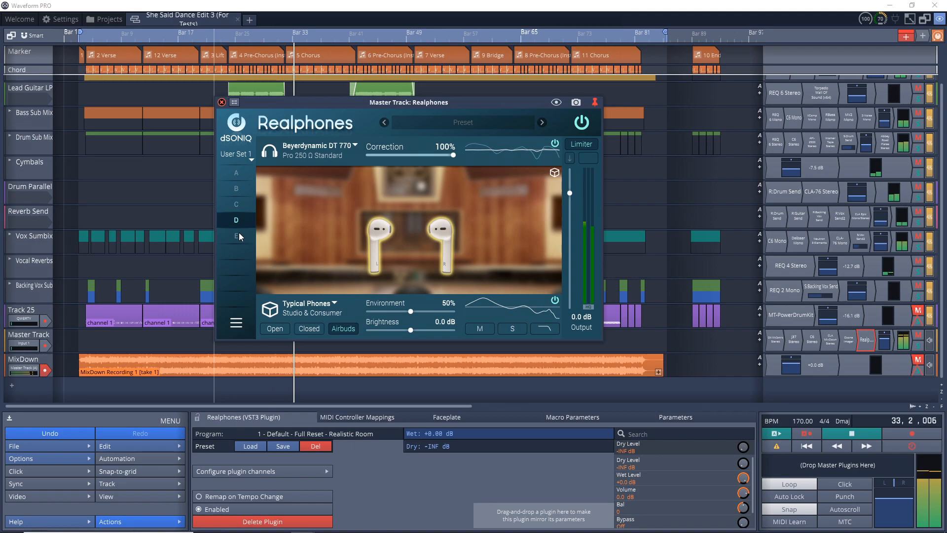
click(238, 234)
Switch the environment to the Cubes variant of Spectrum and store it as a snapshot in slot F
click(321, 302)
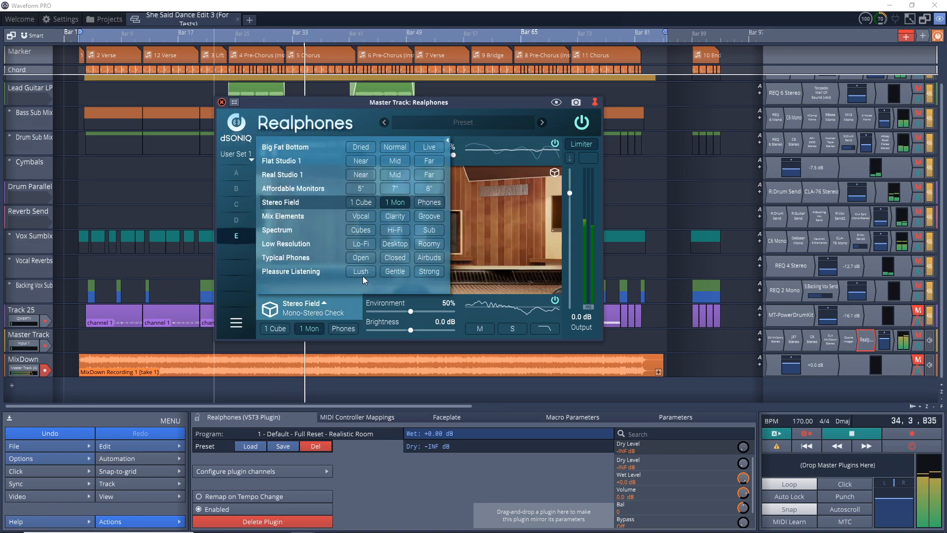
click(368, 232)
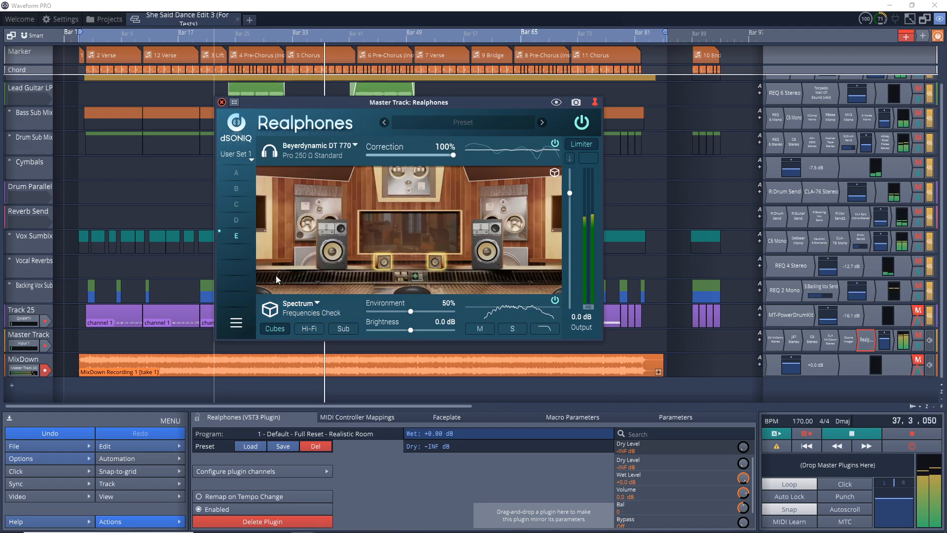
click(233, 252)
click(241, 262)
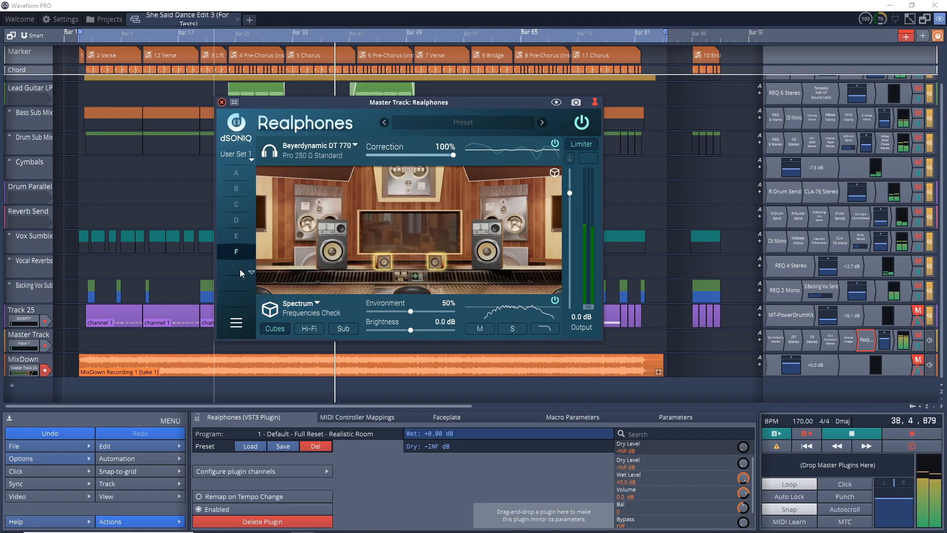
Recall snapshot D and stop the song's playback
click(239, 221)
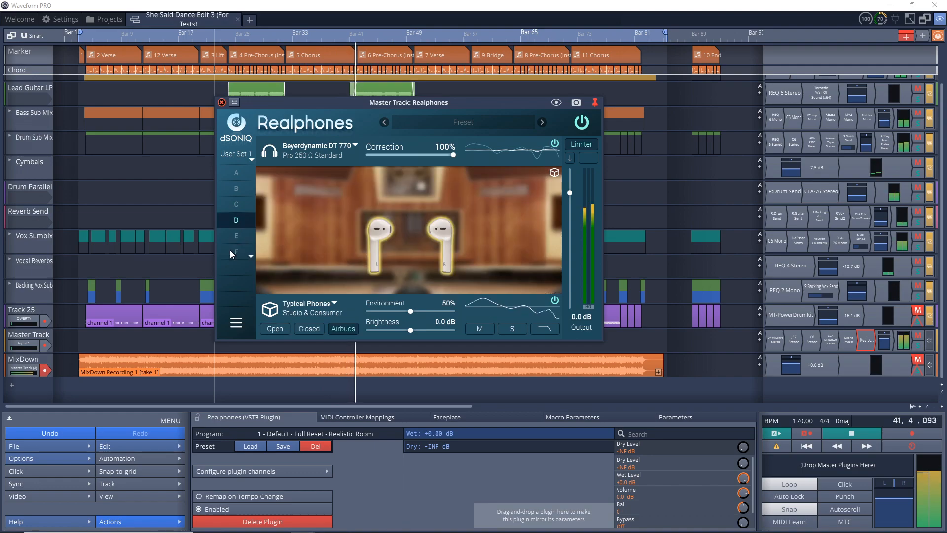
key(space)
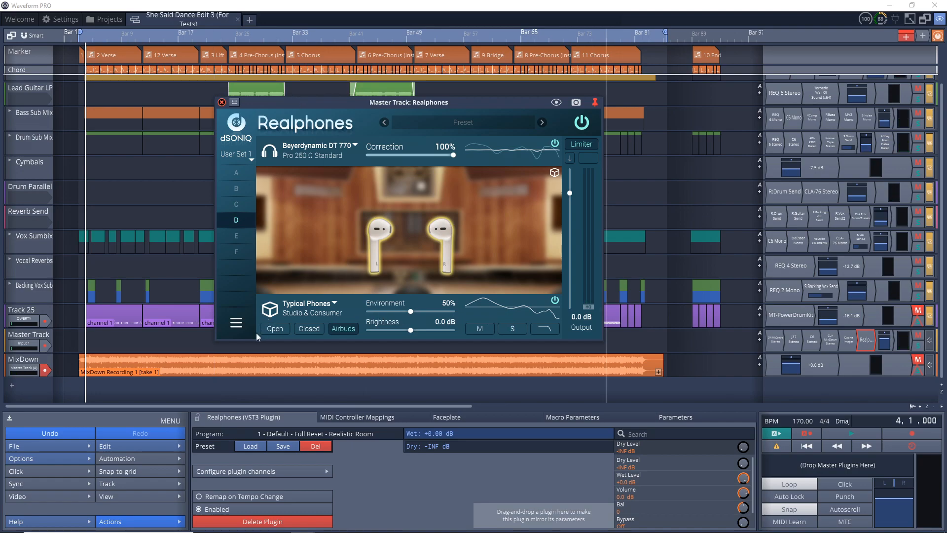
Turn off Easy Mode and examine the advanced view's lists of speaker models and Moscow Film Studio 1 sets
click(237, 323)
click(256, 309)
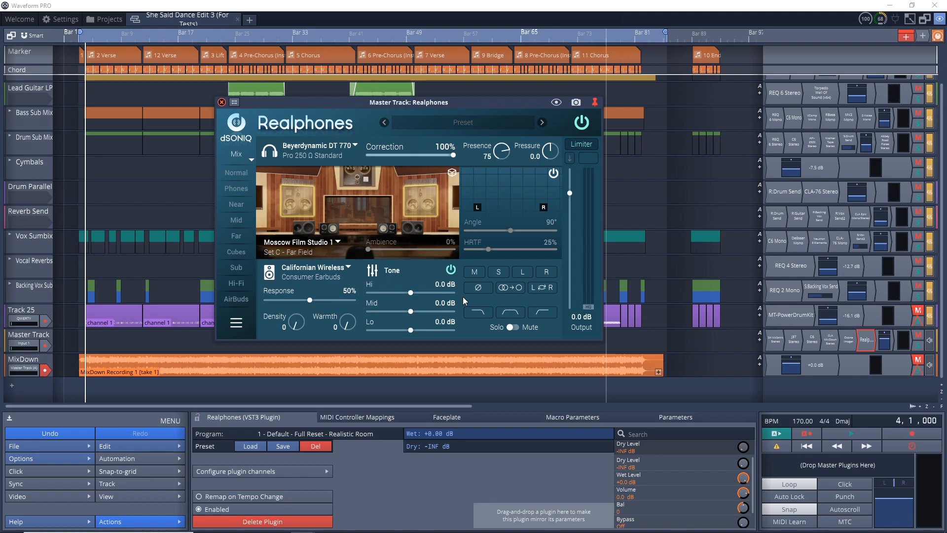
click(325, 277)
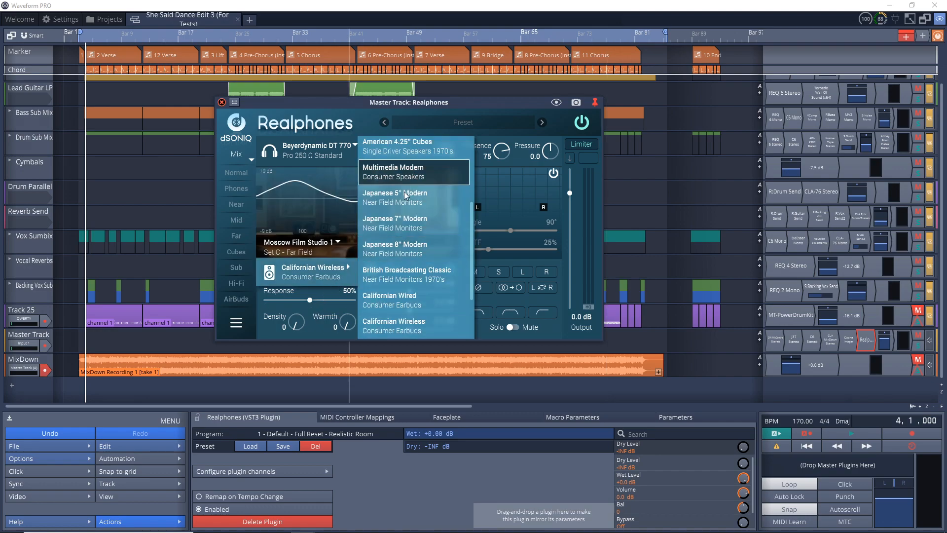
scroll(405, 253, down, 1)
scroll(402, 279, down, 1)
scroll(409, 277, up, 4)
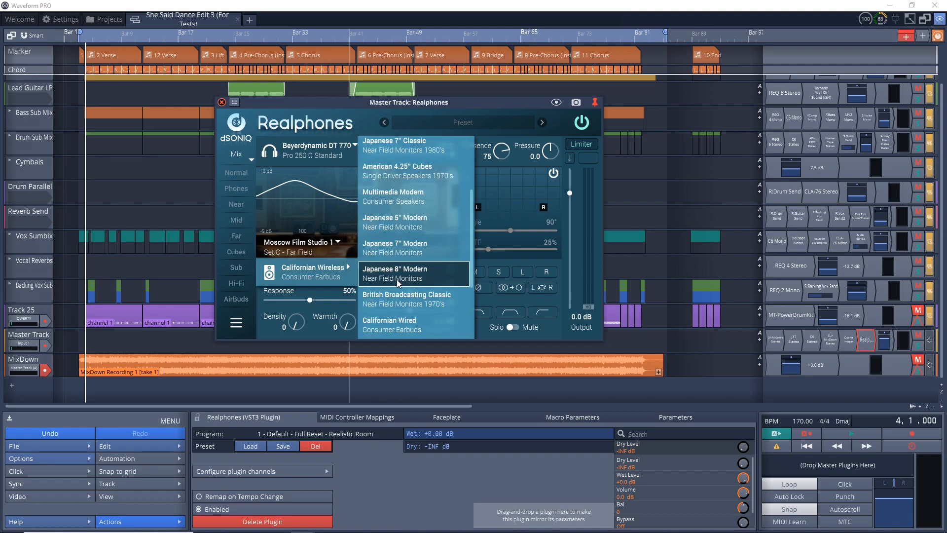
scroll(408, 213, down, 1)
click(330, 241)
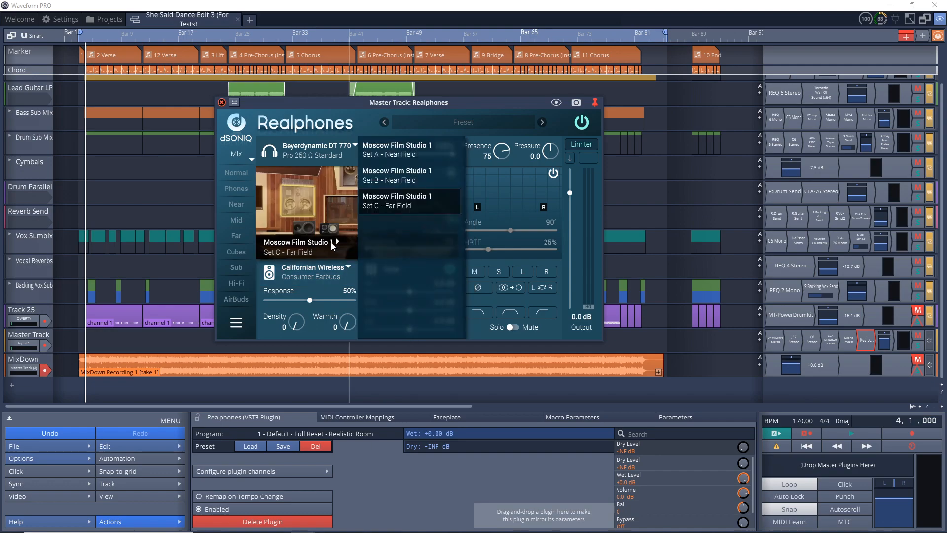
click(425, 182)
click(324, 268)
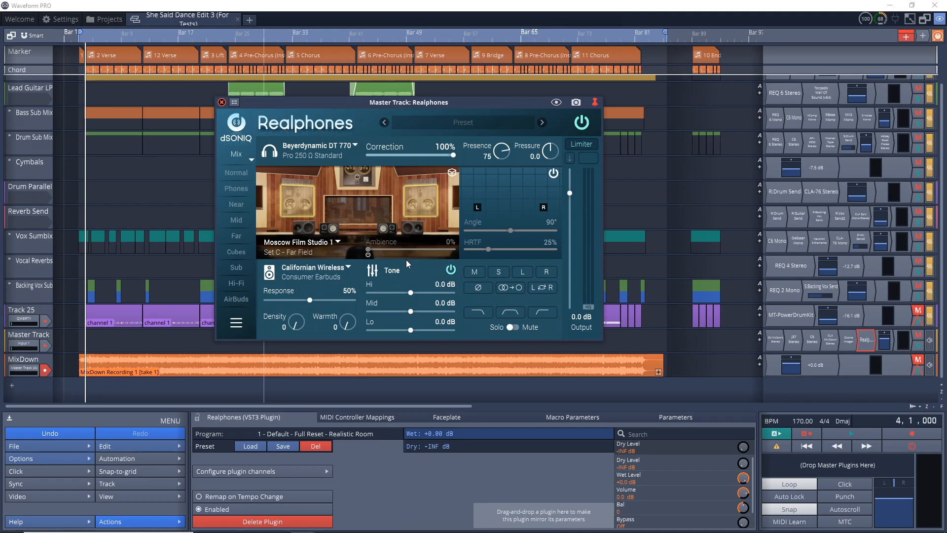
Turn Easy Mode back on and recall snapshot A followed by snapshot C of User Set 1
click(236, 322)
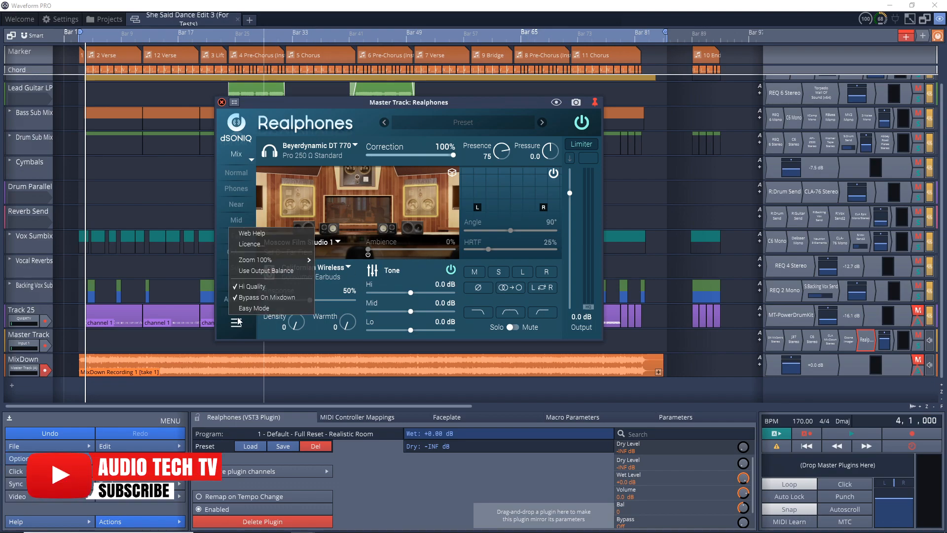
click(256, 309)
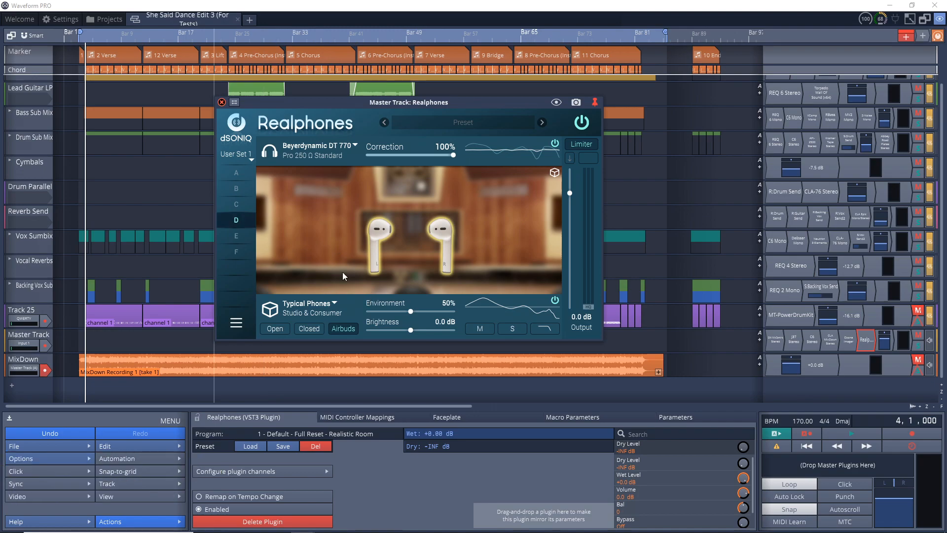
click(236, 172)
click(236, 204)
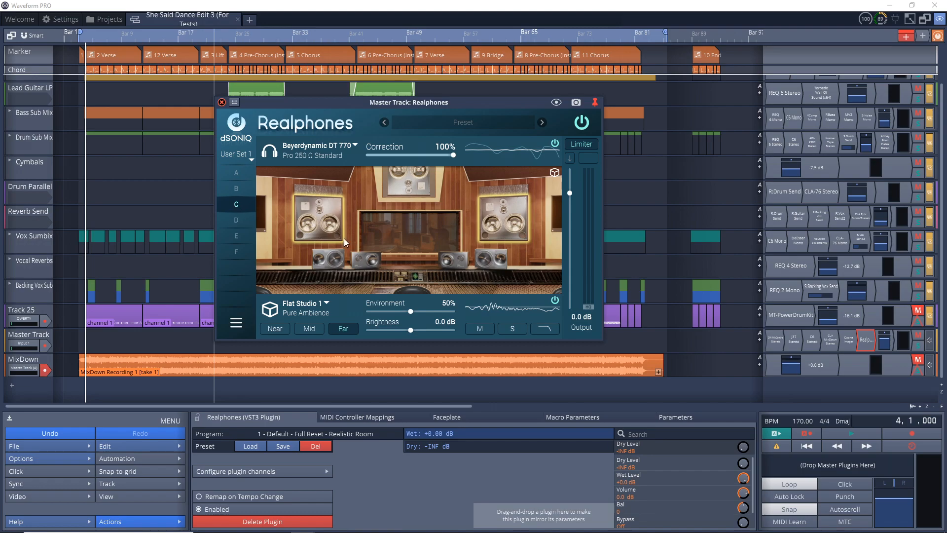
Check the plugin's headphone selection and read through the supported headphones list on the Realphones web page
click(314, 146)
click(344, 158)
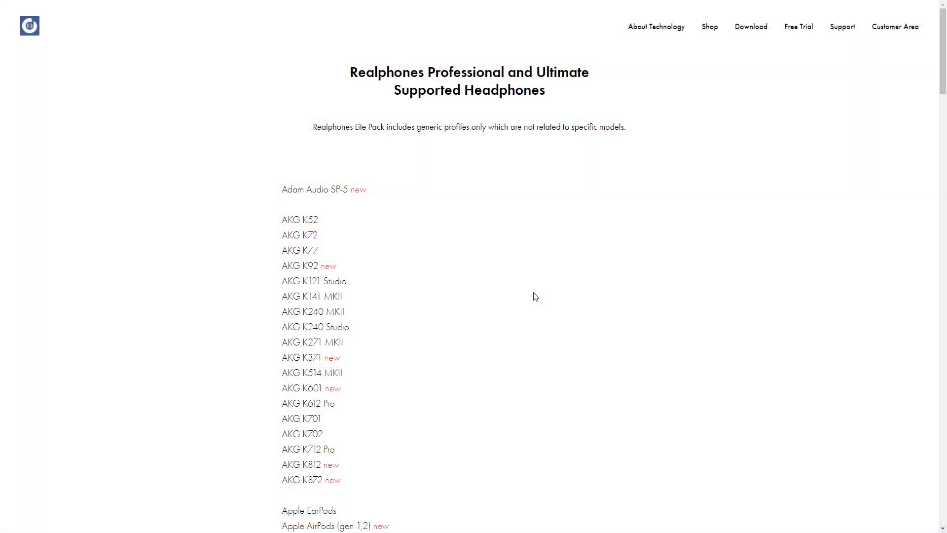
scroll(535, 296, down, 1)
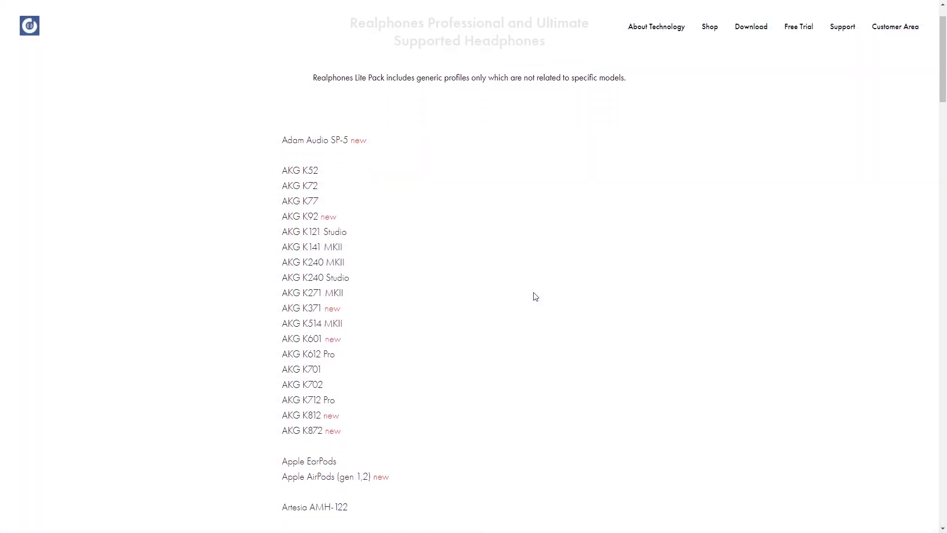
scroll(535, 295, down, 2)
scroll(535, 296, down, 4)
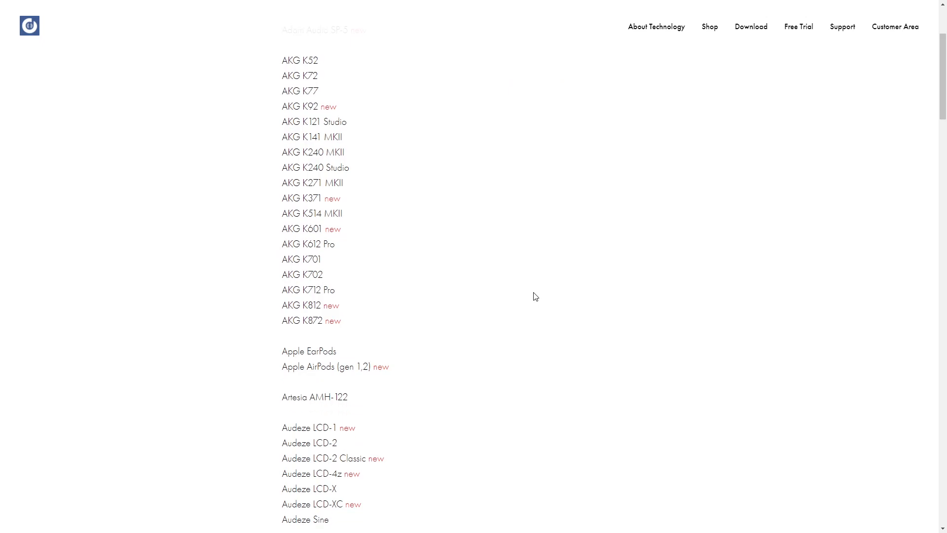
scroll(535, 296, down, 5)
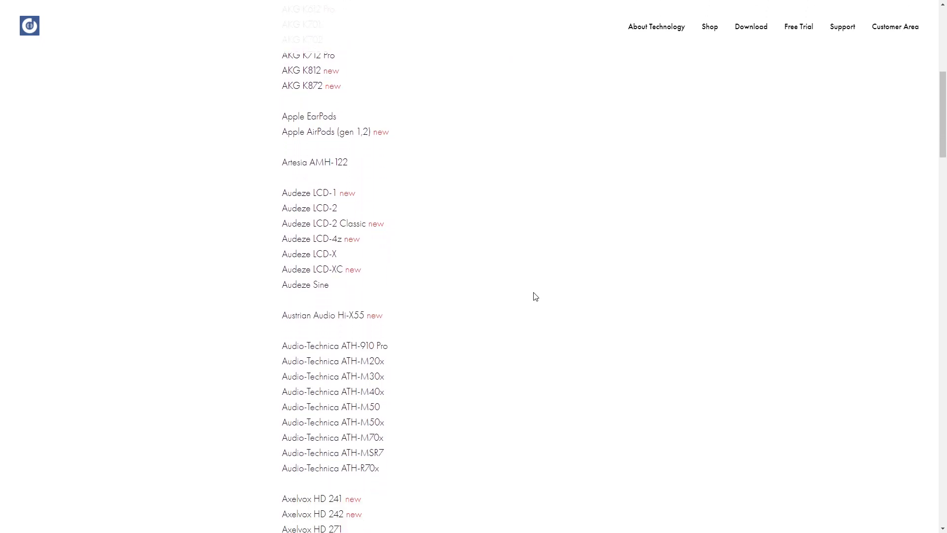
scroll(535, 296, down, 4)
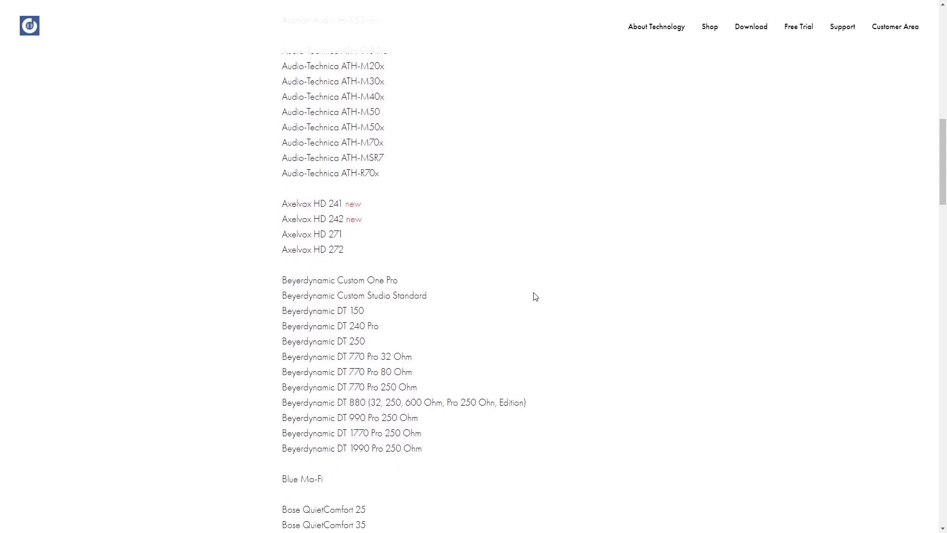
scroll(535, 296, down, 4)
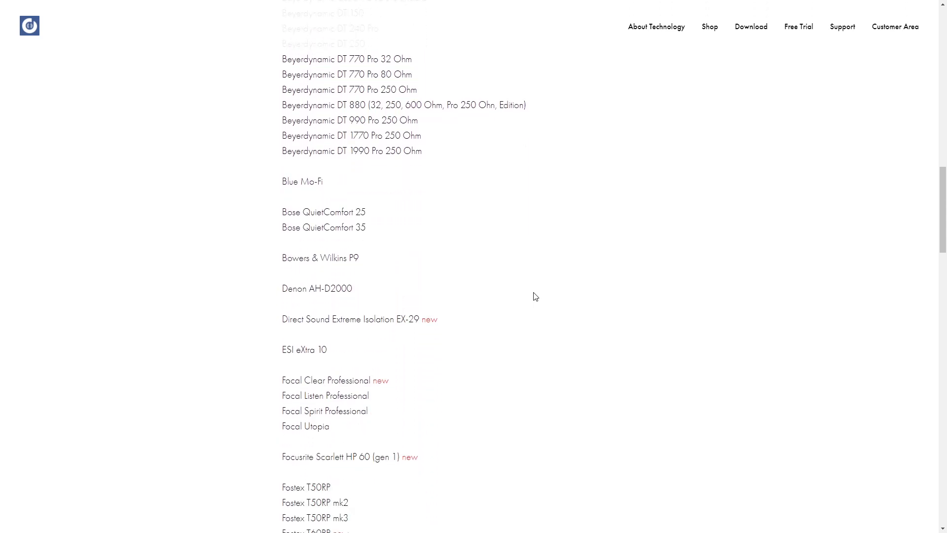
scroll(535, 296, down, 5)
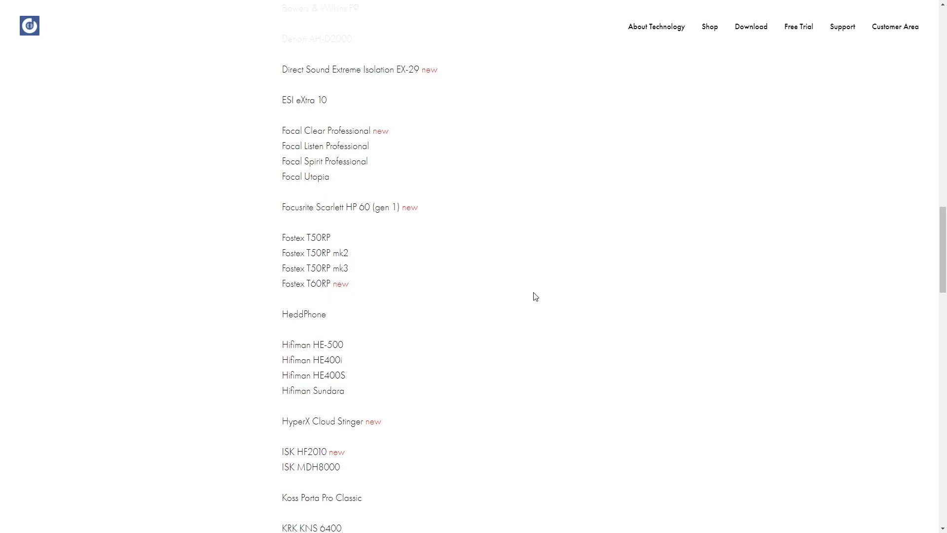
scroll(535, 296, down, 4)
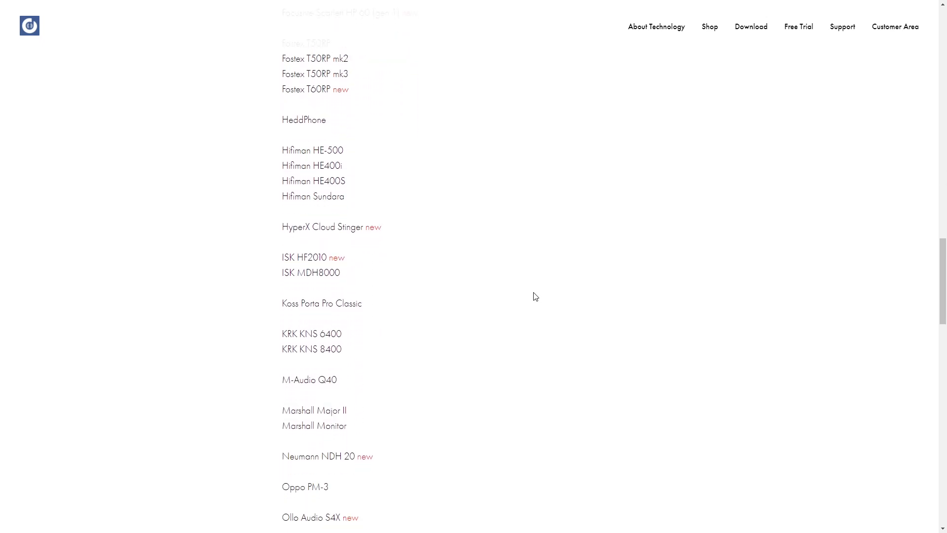
scroll(535, 295, down, 5)
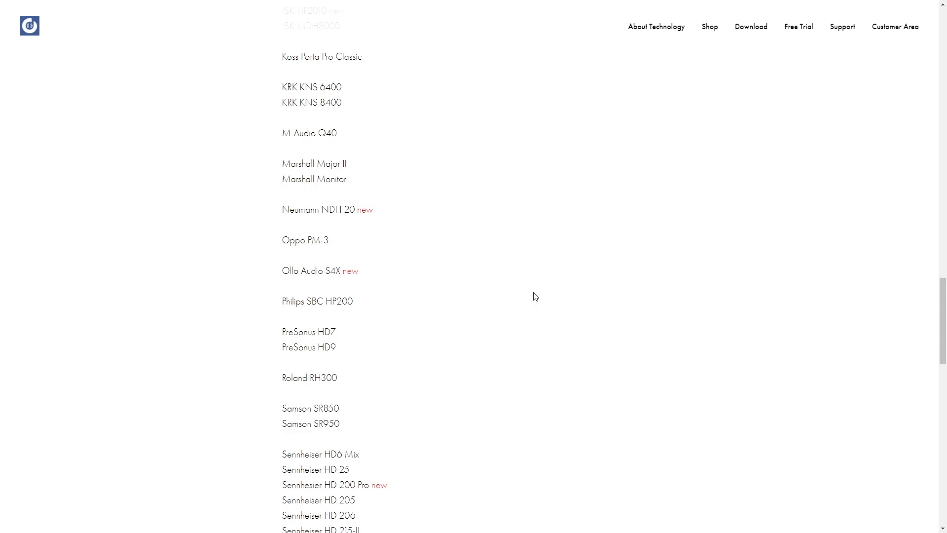
scroll(535, 297, down, 2)
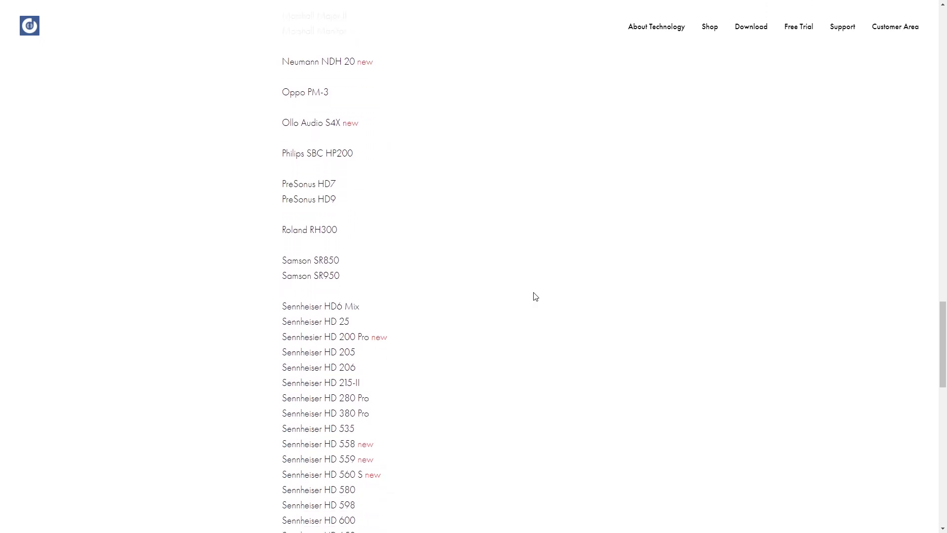
scroll(535, 296, down, 5)
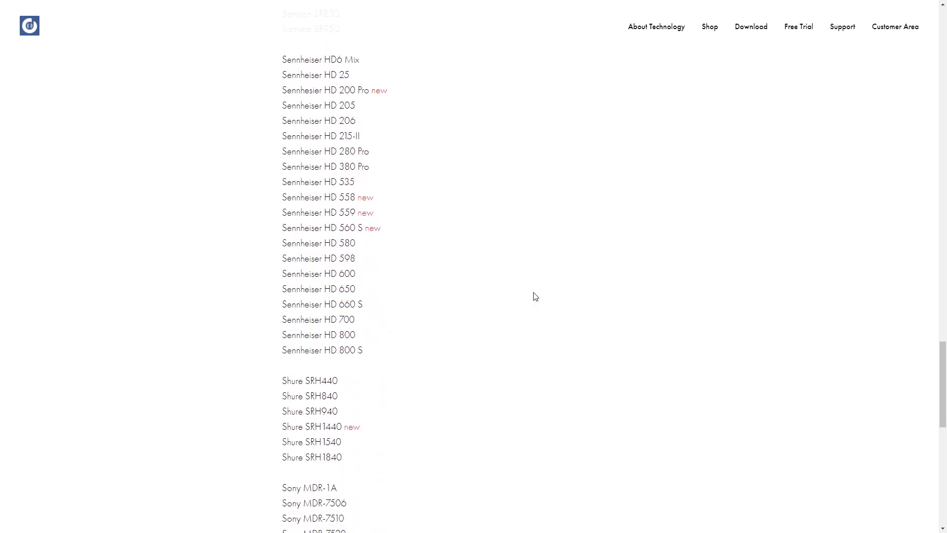
scroll(535, 297, down, 4)
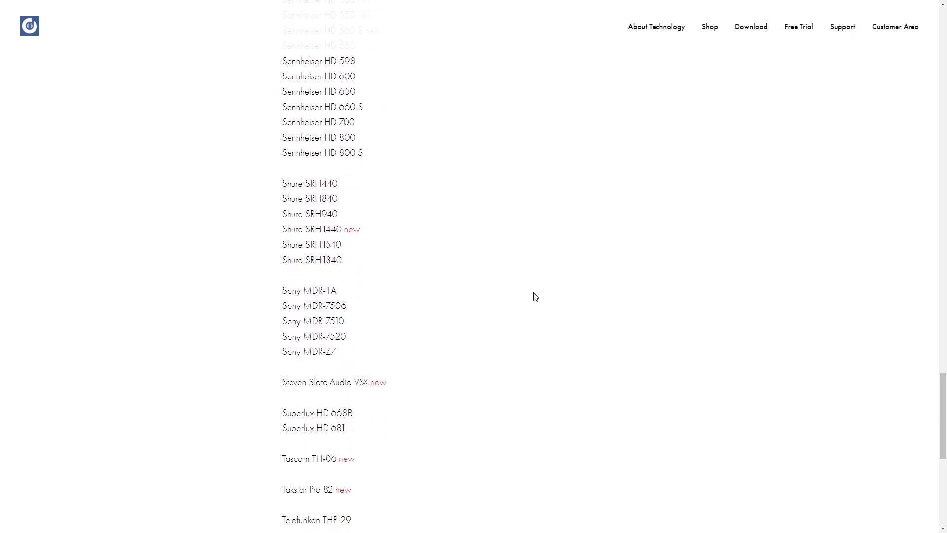
scroll(535, 297, down, 4)
scroll(535, 296, down, 1)
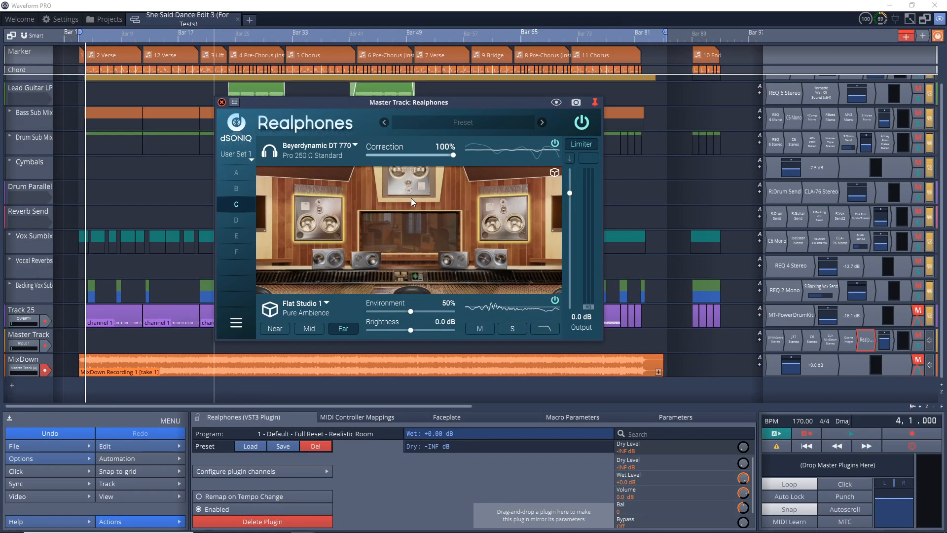